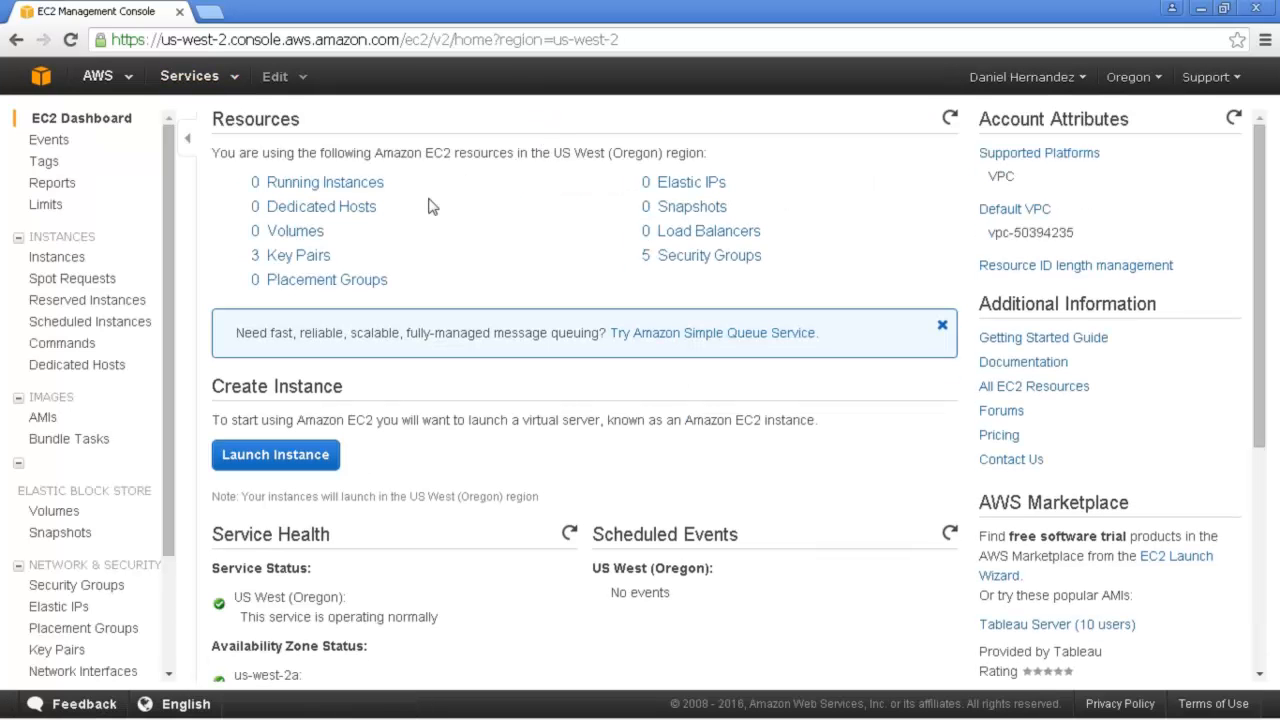
- Go to the Instances list, dismiss the notifications panel, and start the Launch Instance wizard
{"action": "left_click", "coordinate": [63, 265]}
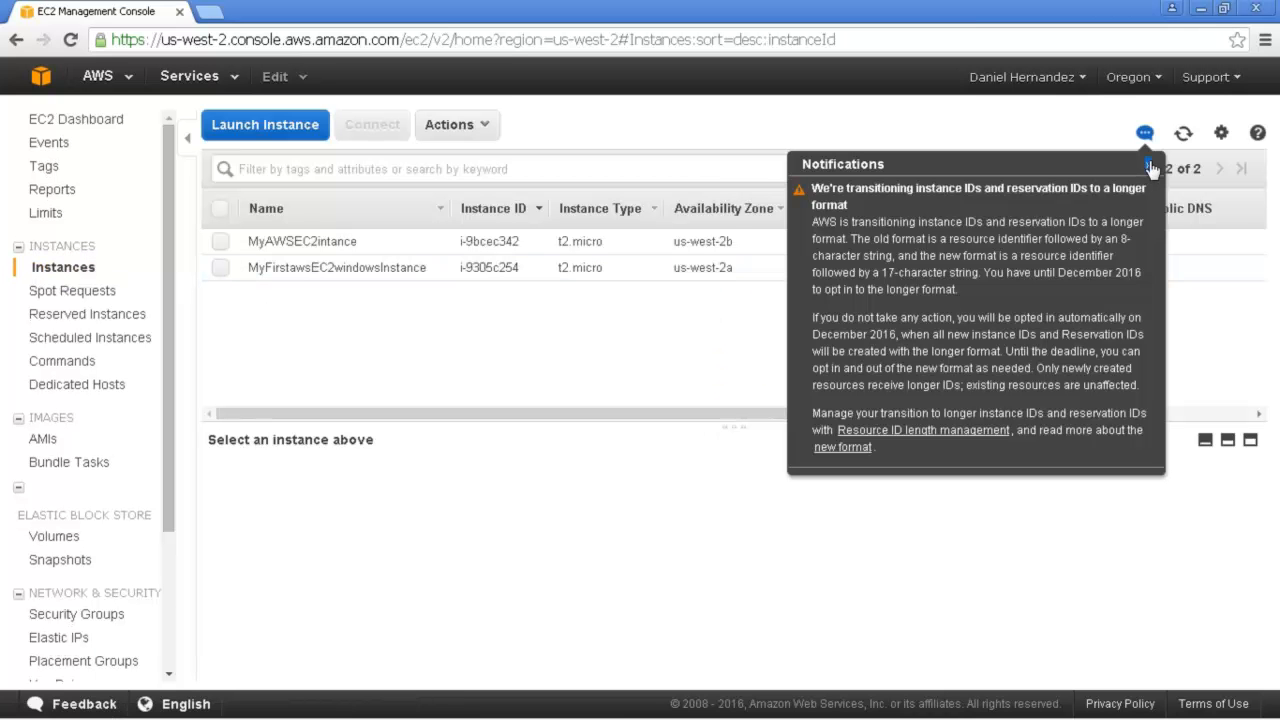
{"action": "left_click", "coordinate": [1148, 165]}
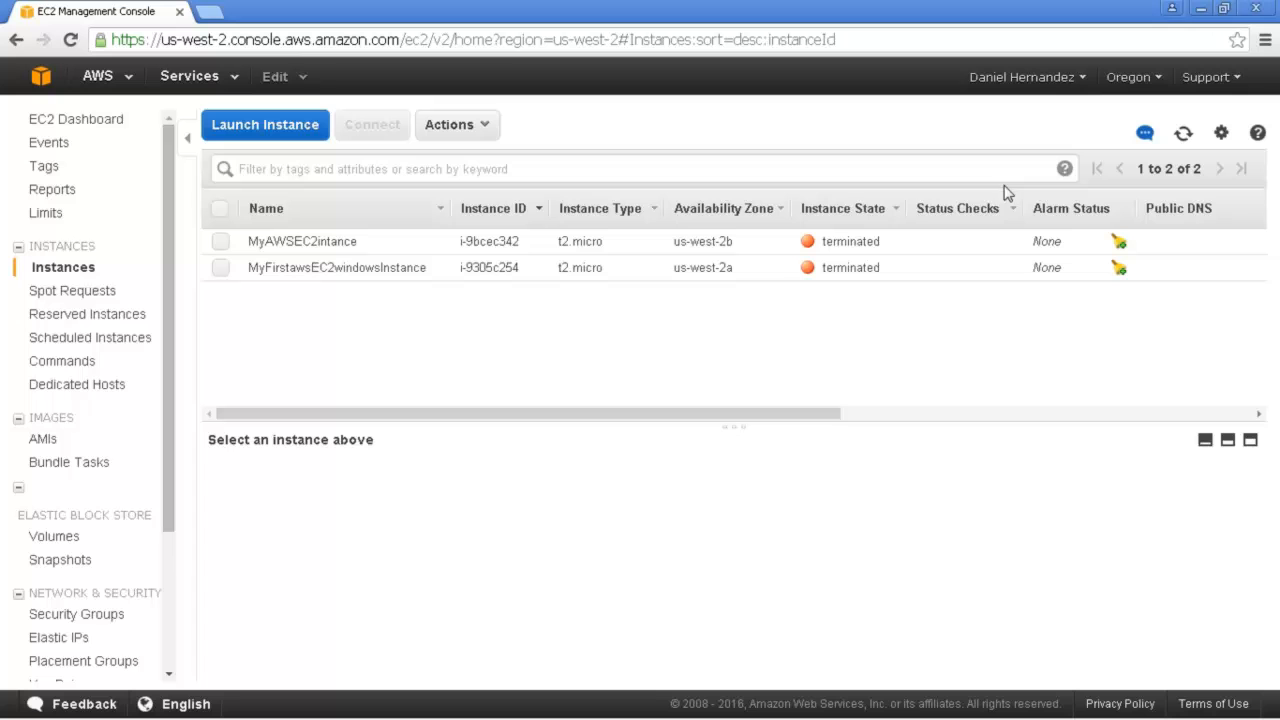
{"action": "left_click", "coordinate": [267, 129]}
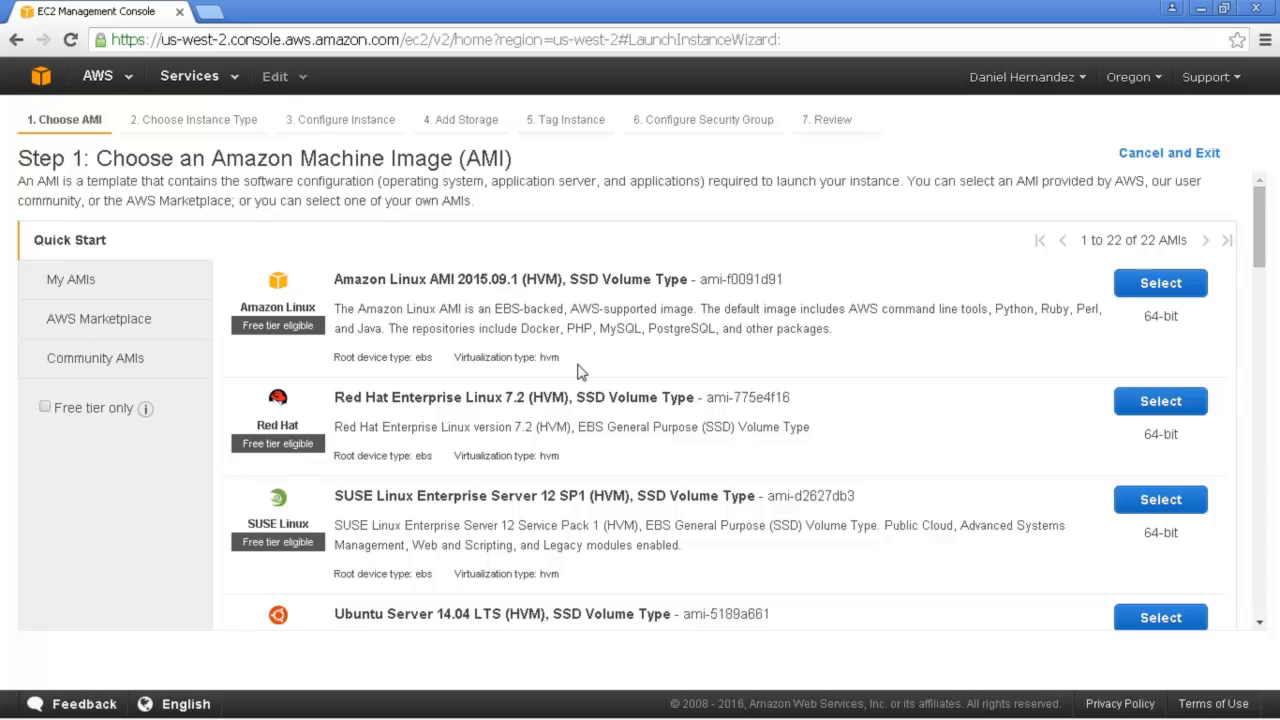
- Choose the Microsoft Windows Server 2012 R2 Base AMI from the Quick Start list
{"action": "scroll", "coordinate": [603, 386], "scroll_direction": "down", "scroll_amount": 4}
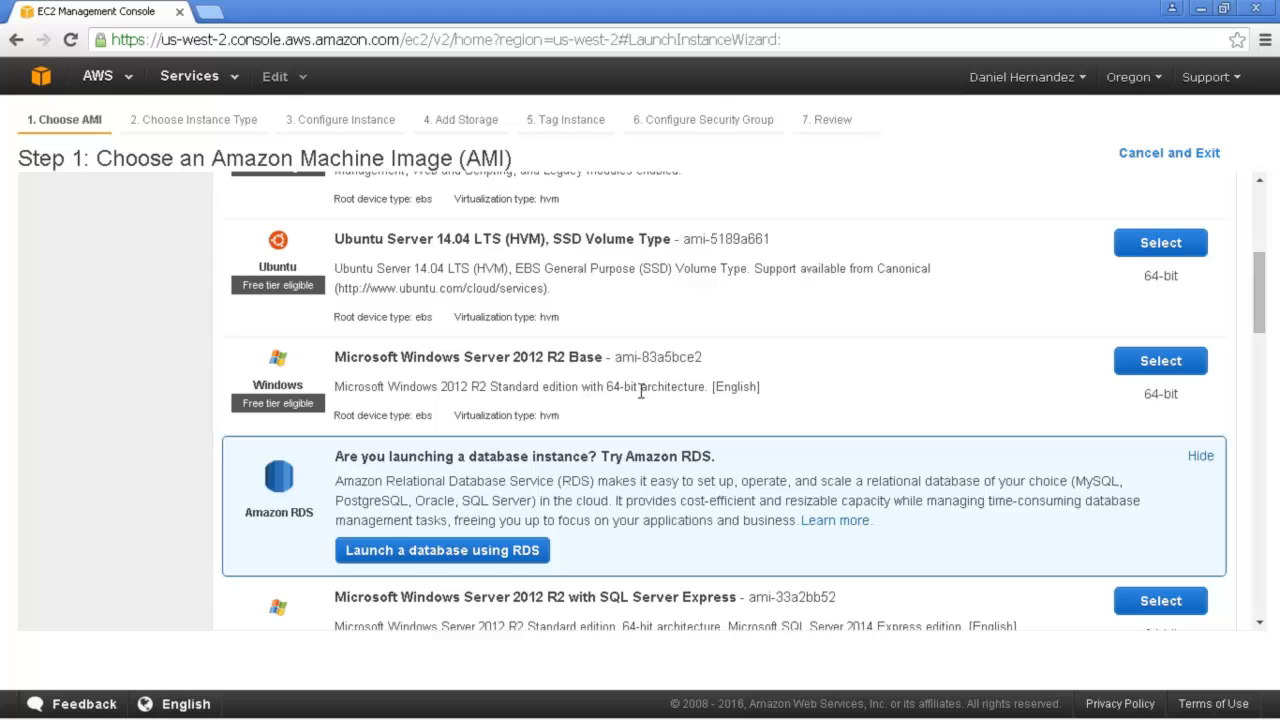
{"action": "left_click", "coordinate": [1160, 361]}
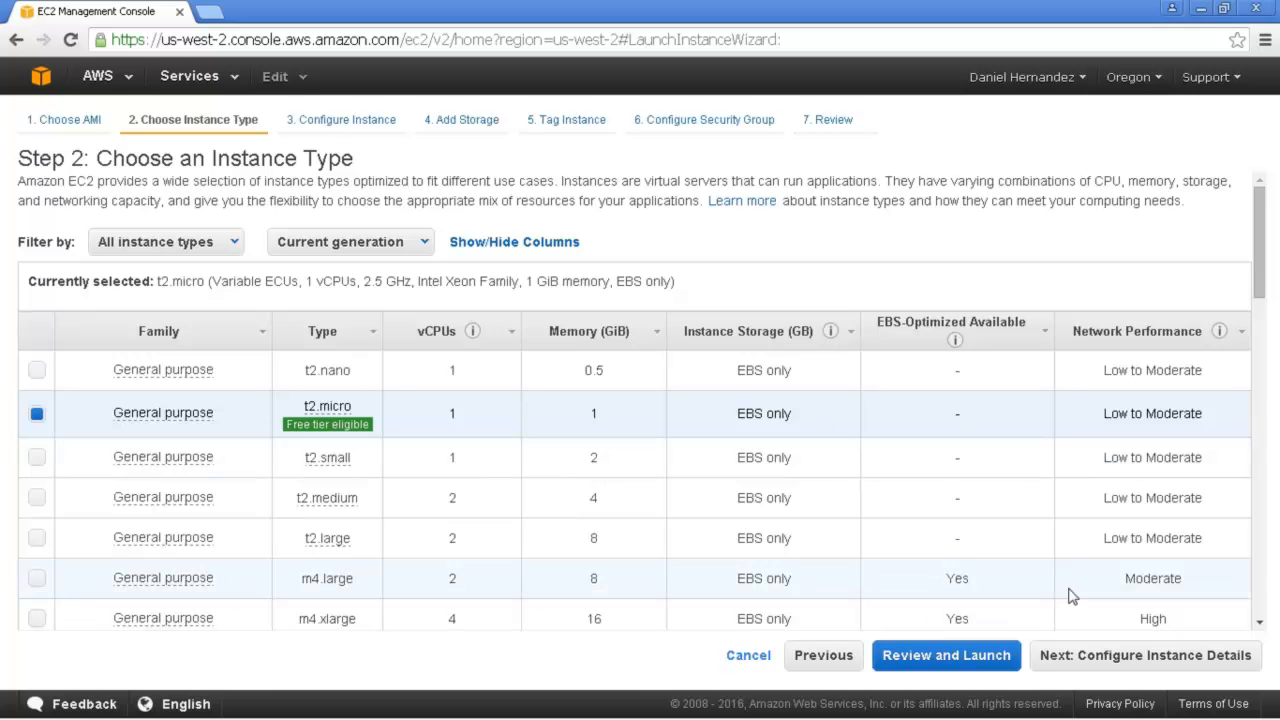
- Accept the default instance details and 30 GiB General Purpose SSD storage, reaching Tag Instance
{"action": "left_click", "coordinate": [1083, 656]}
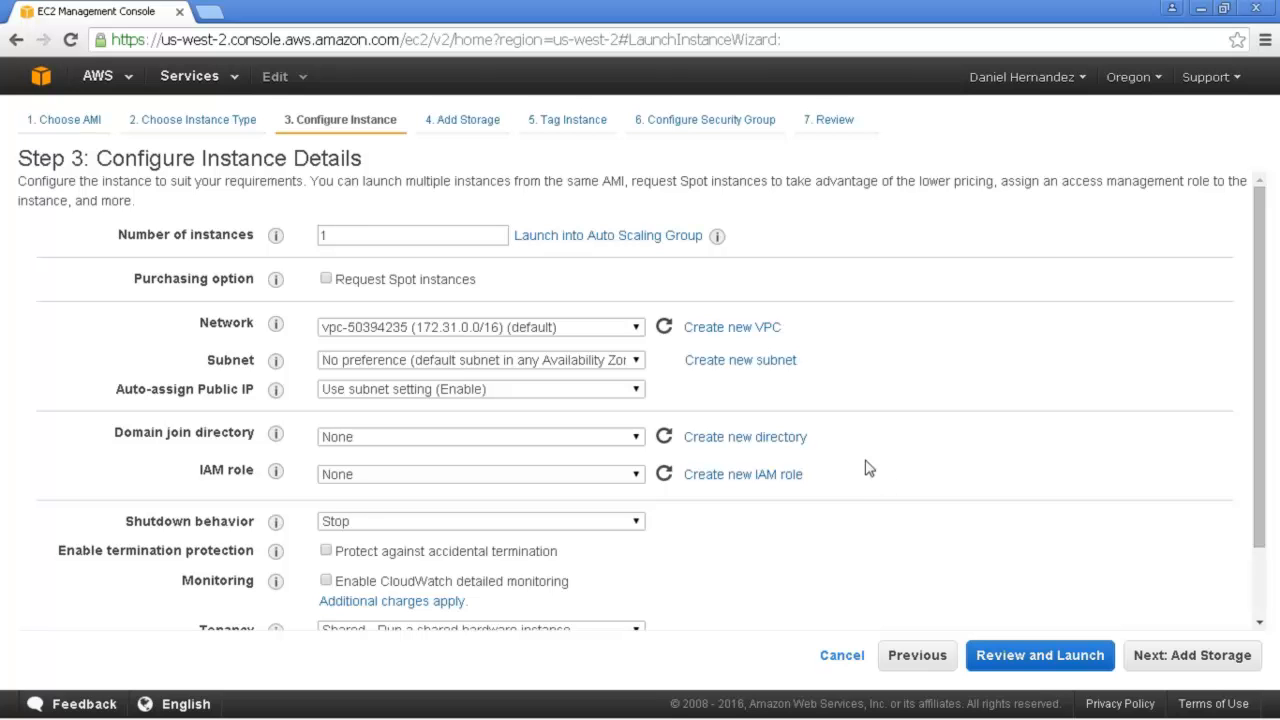
{"action": "scroll", "coordinate": [929, 425], "scroll_direction": "down", "scroll_amount": 1}
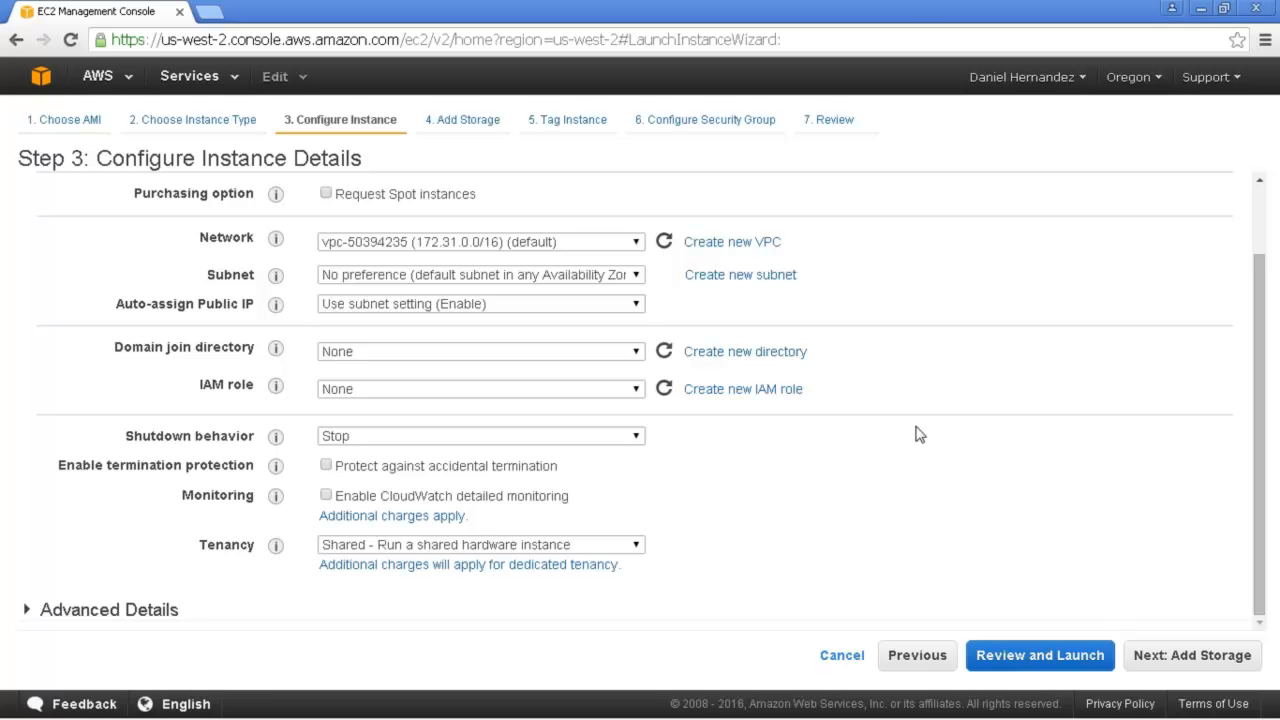
{"action": "scroll", "coordinate": [905, 425], "scroll_direction": "up", "scroll_amount": 1}
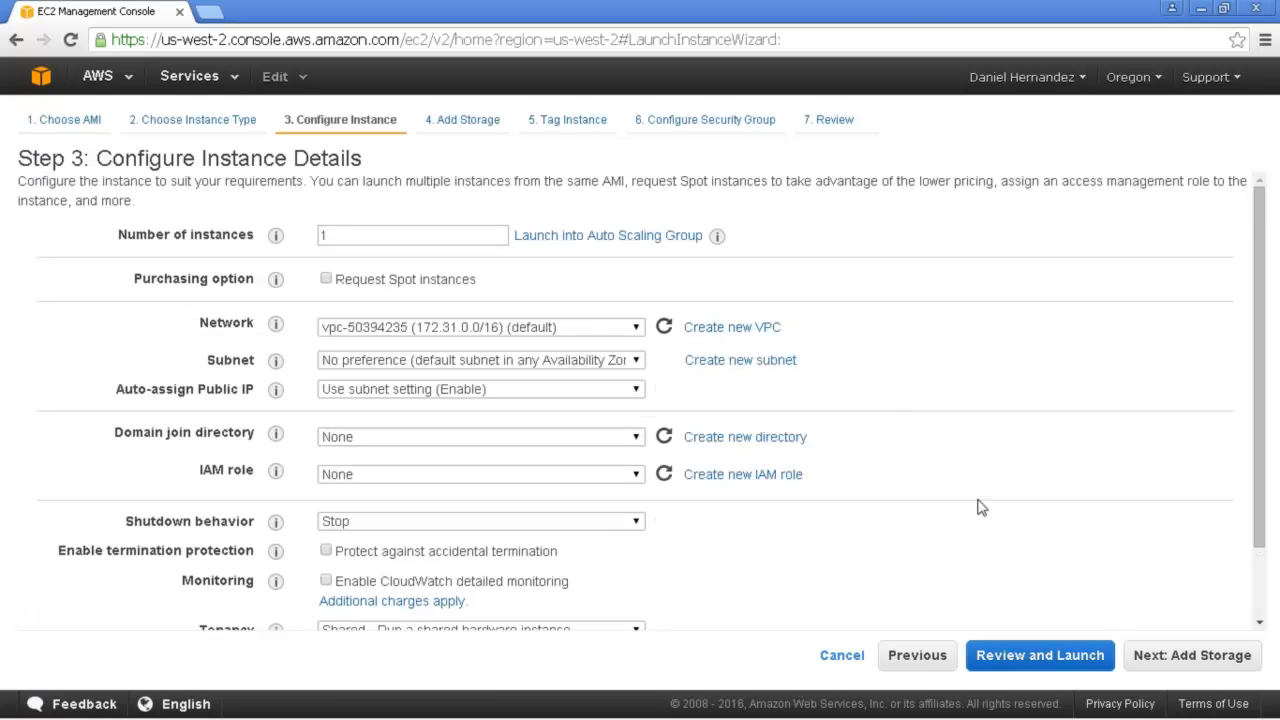
{"action": "left_click", "coordinate": [1173, 663]}
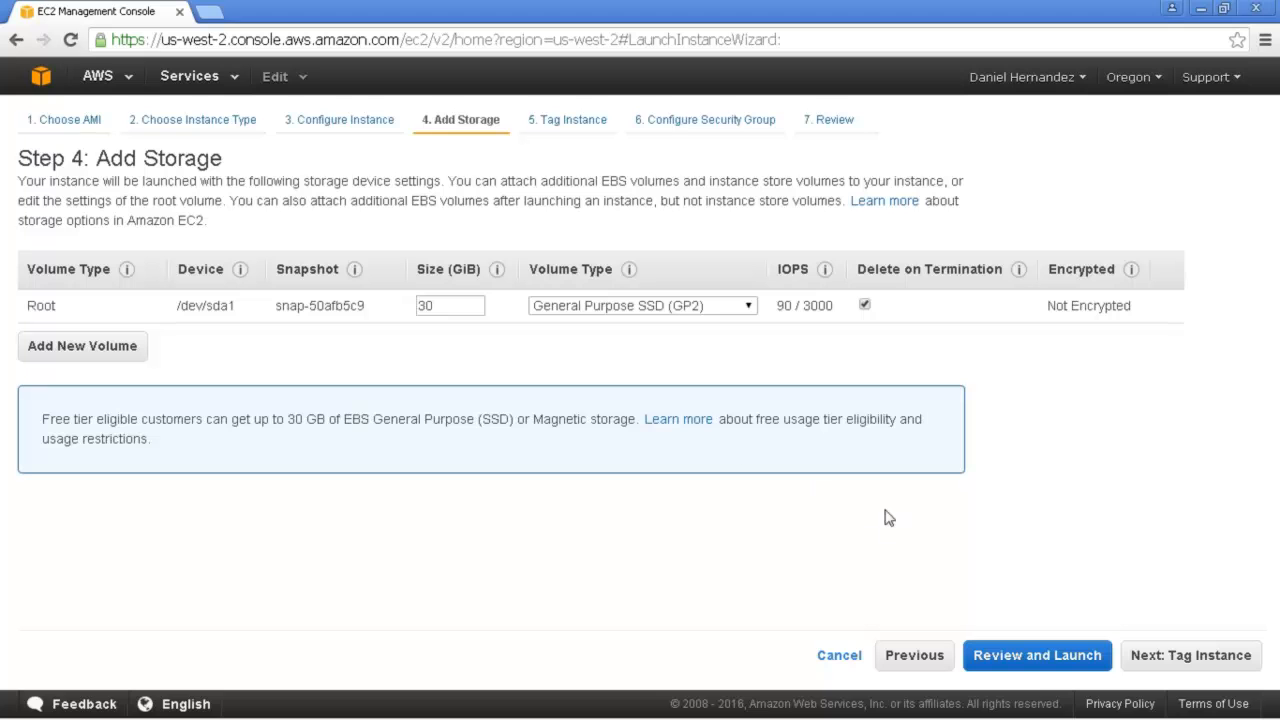
{"action": "left_click", "coordinate": [1174, 665]}
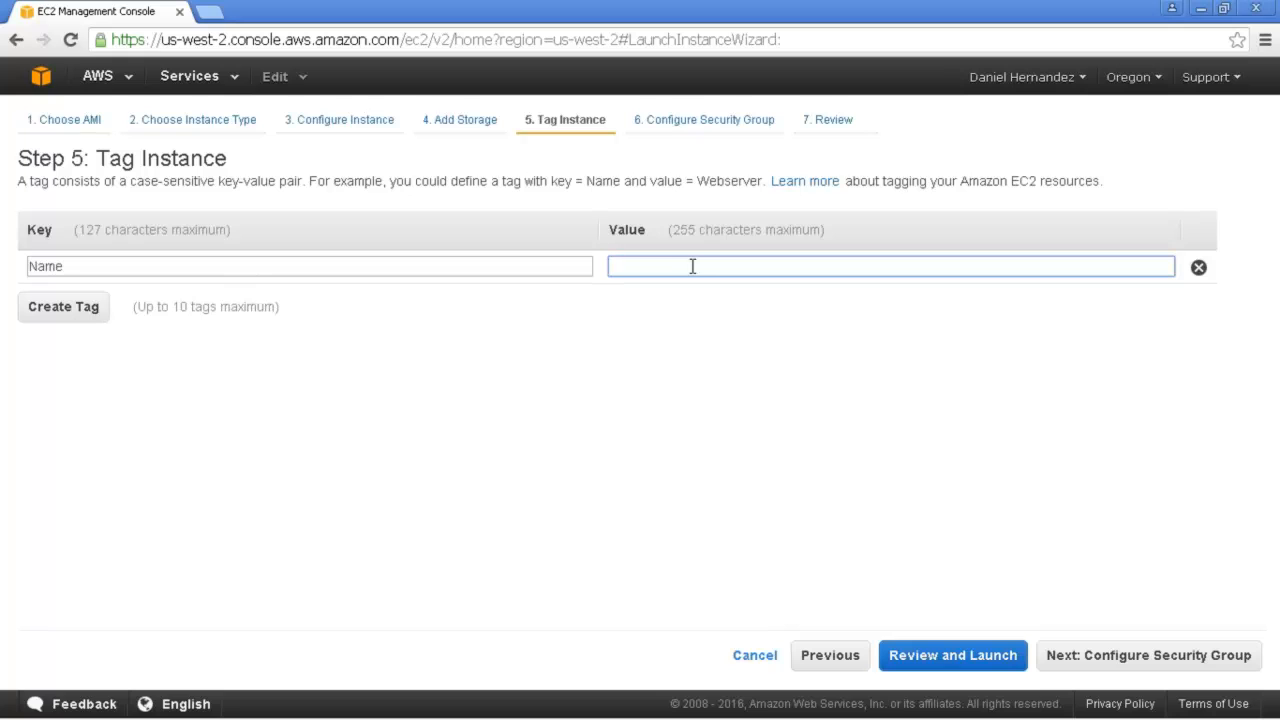
- Enter MyEC2InstanceForWindows as the Name tag value and continue to security group settings
{"action": "type", "text": "My"}
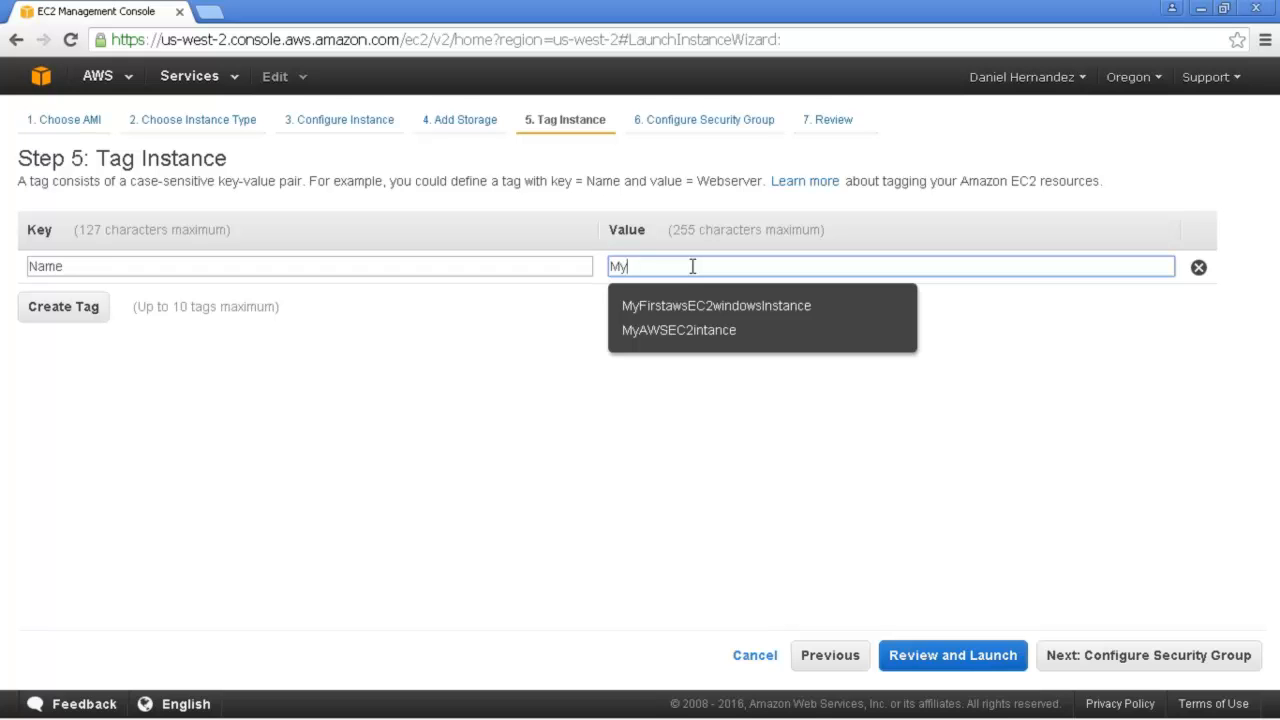
{"action": "type", "text": "EC"}
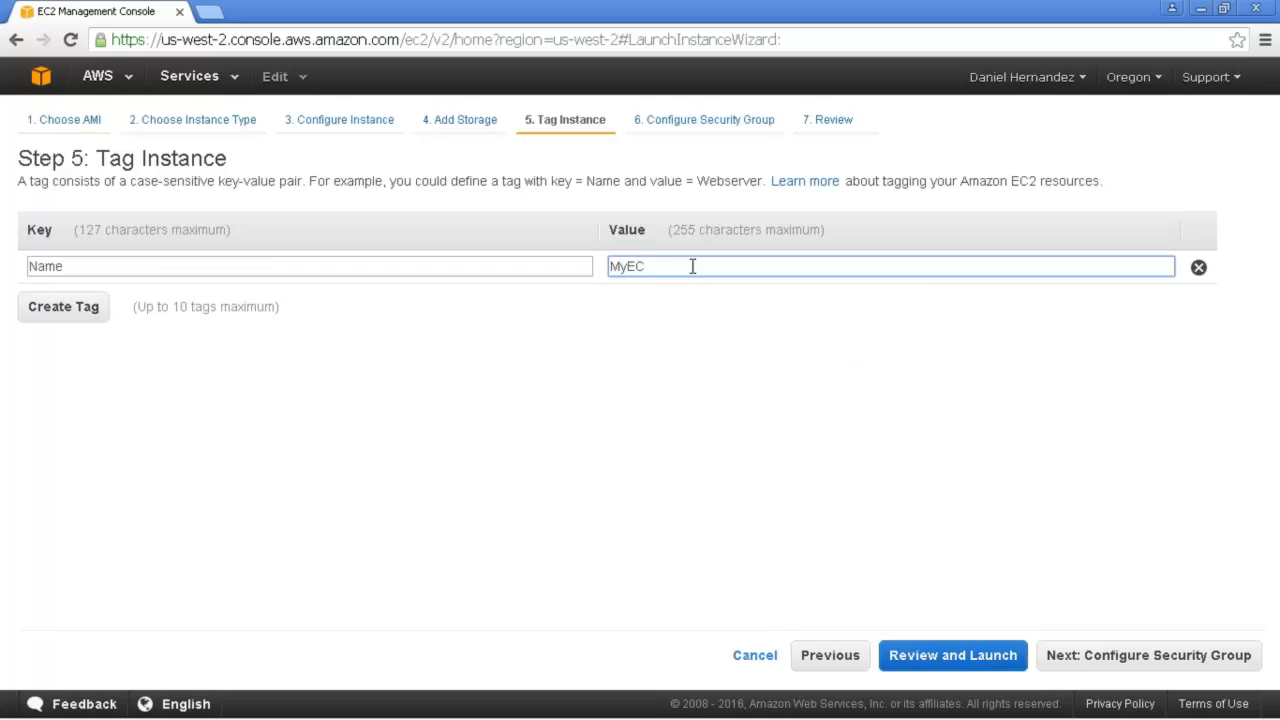
{"action": "type", "text": "2InstanceForWindows"}
{"action": "left_click", "coordinate": [1120, 665]}
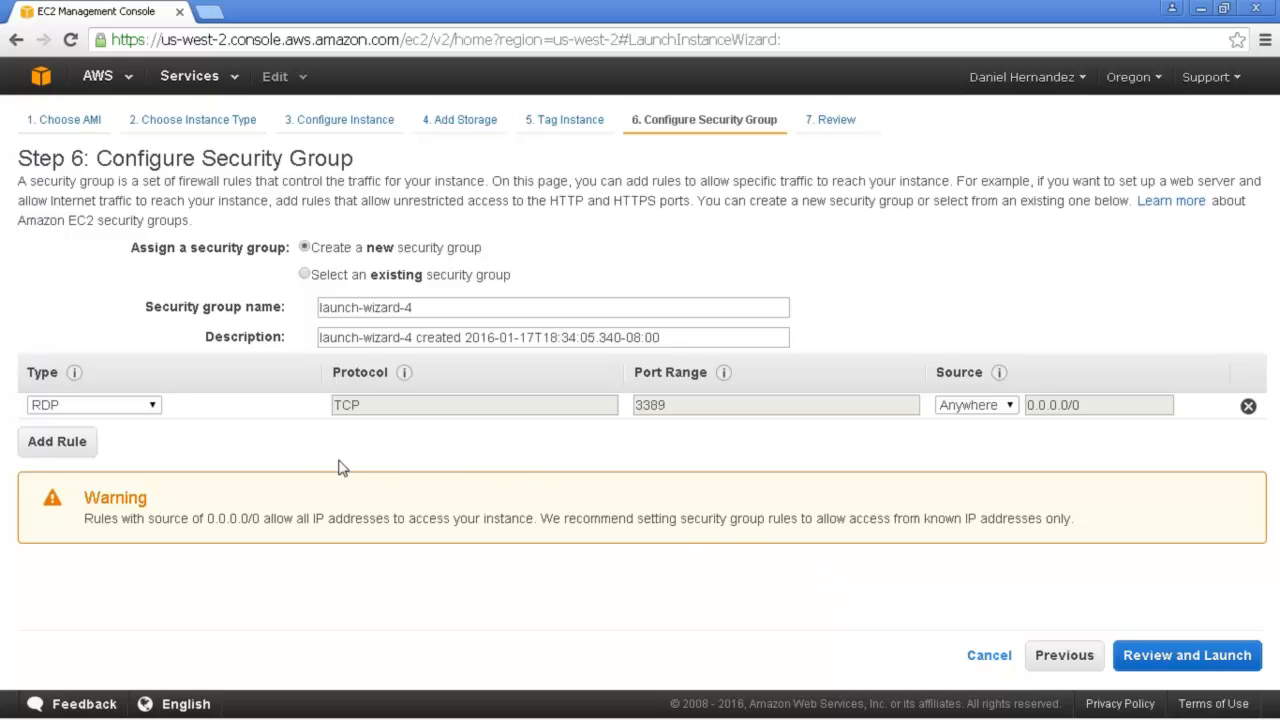
- Keep RDP as the first rule and add an HTTP port 80 rule from anywhere
{"action": "left_click", "coordinate": [140, 407]}
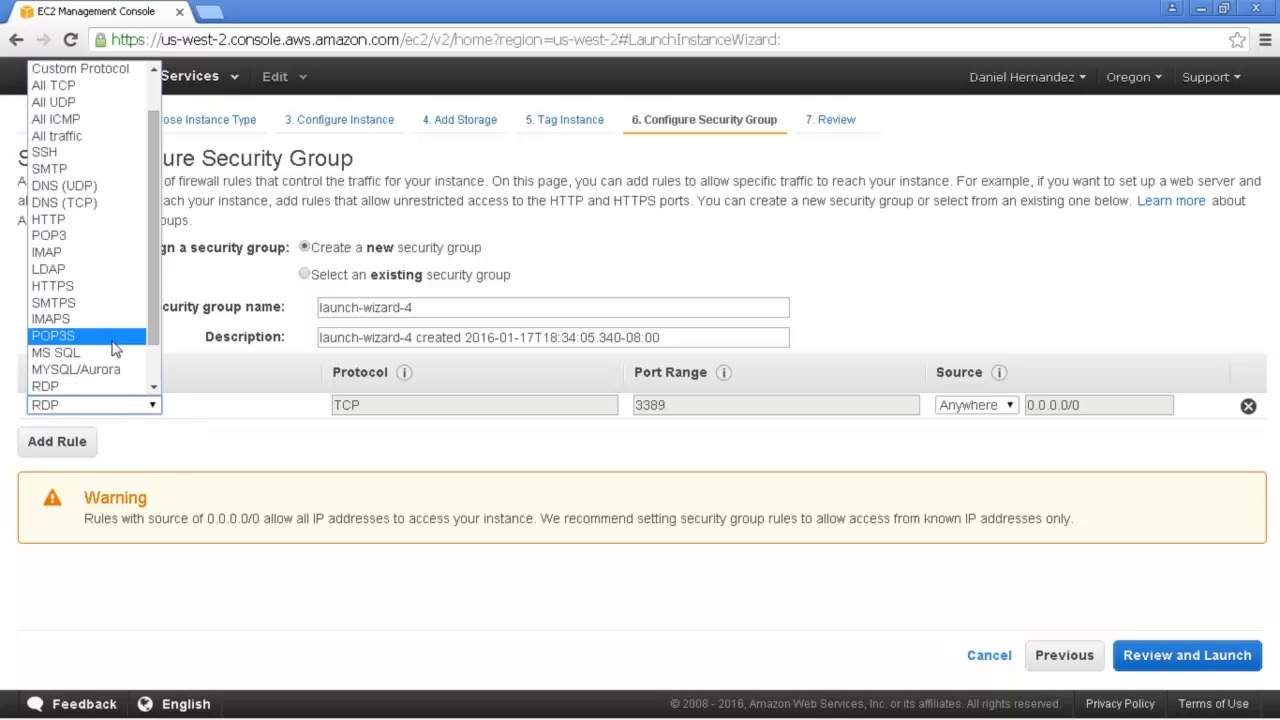
{"action": "left_click", "coordinate": [177, 422]}
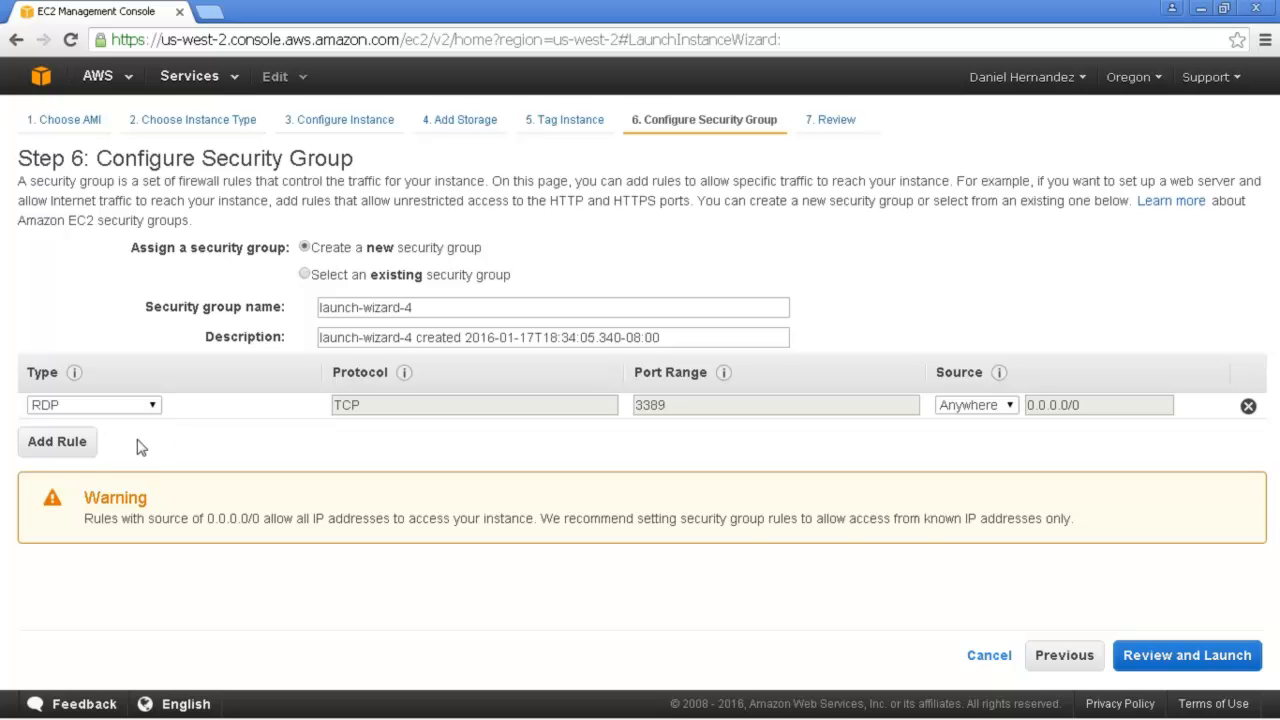
{"action": "left_click", "coordinate": [82, 447]}
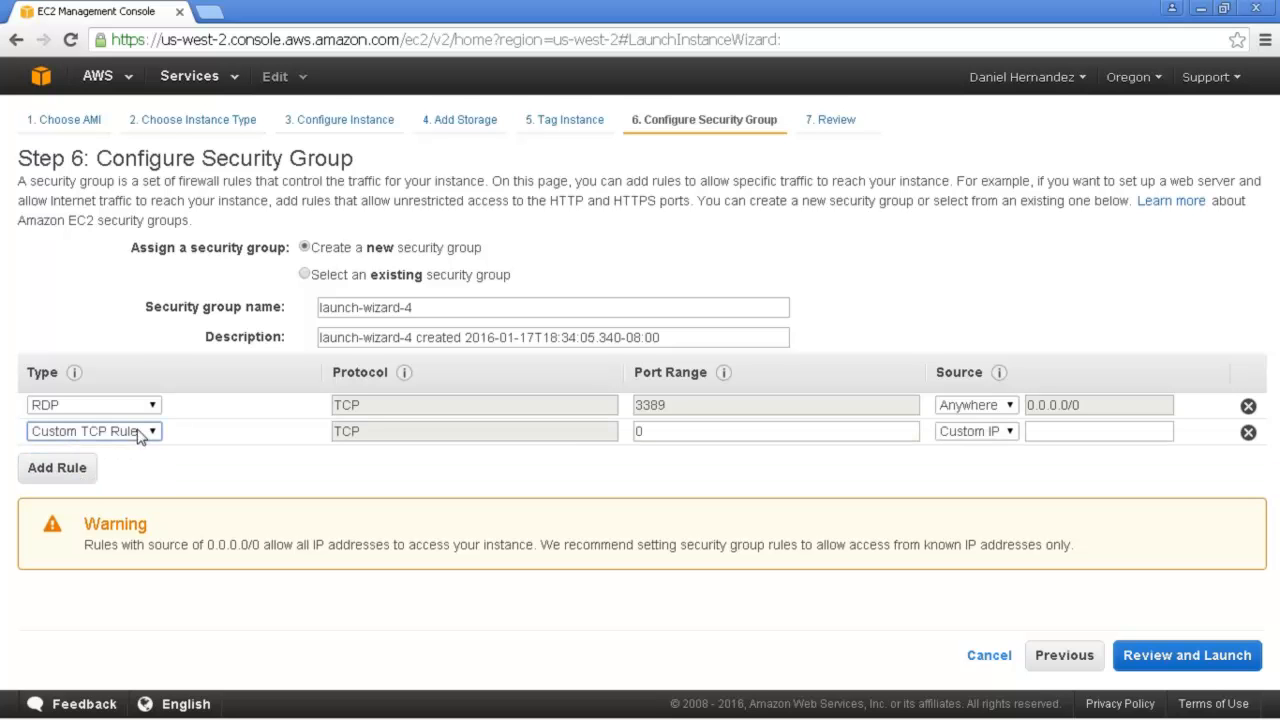
{"action": "left_click", "coordinate": [140, 432]}
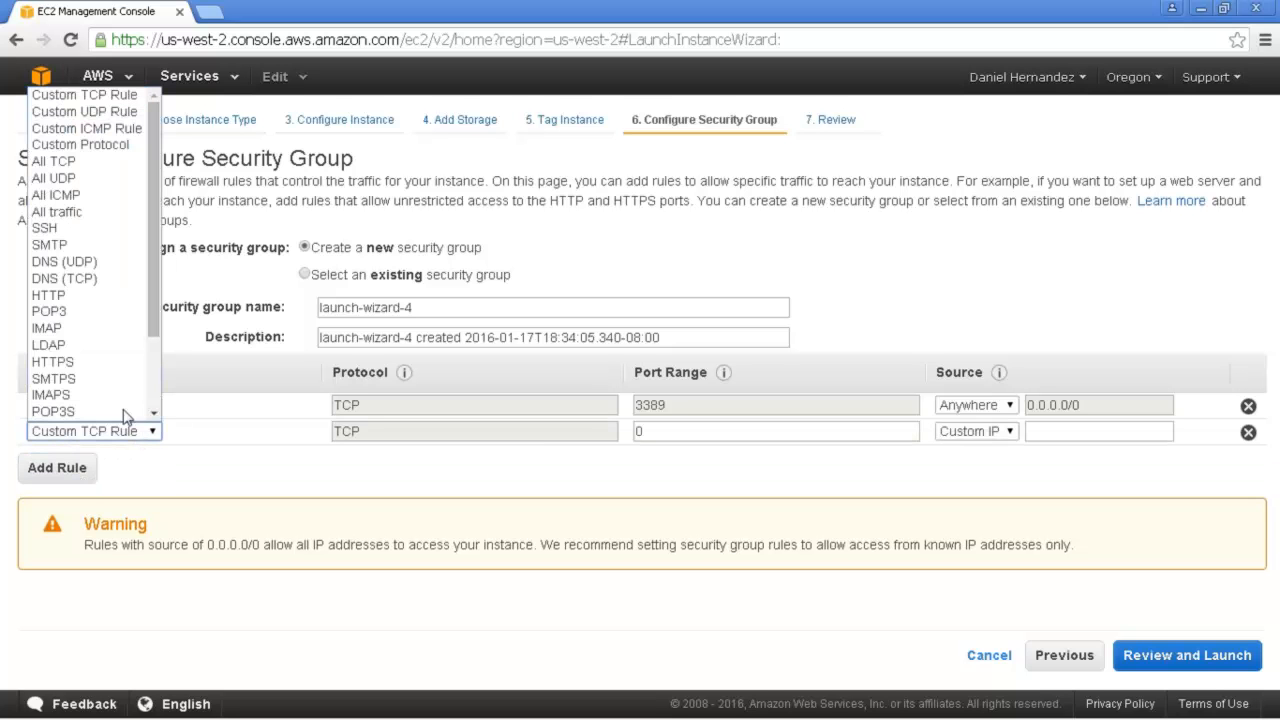
{"action": "left_click", "coordinate": [88, 297]}
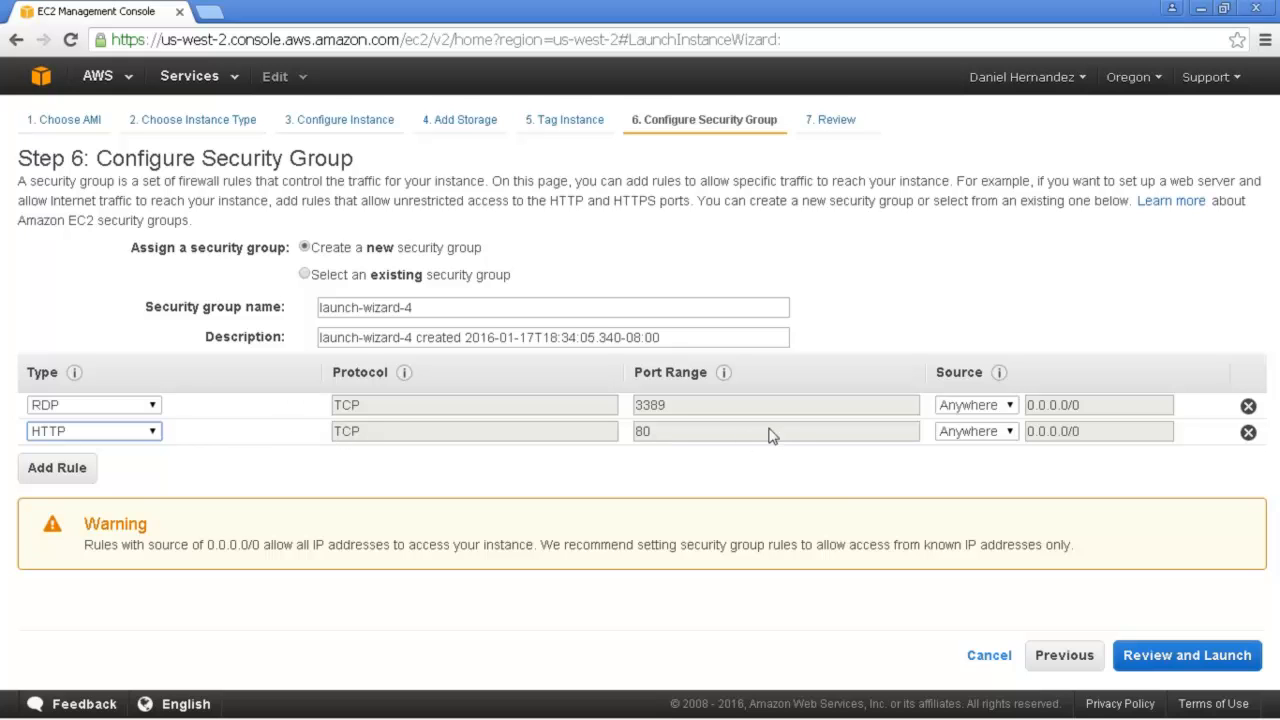
{"action": "left_click_drag", "start_coordinate": [1088, 438], "coordinate": [1028, 440]}
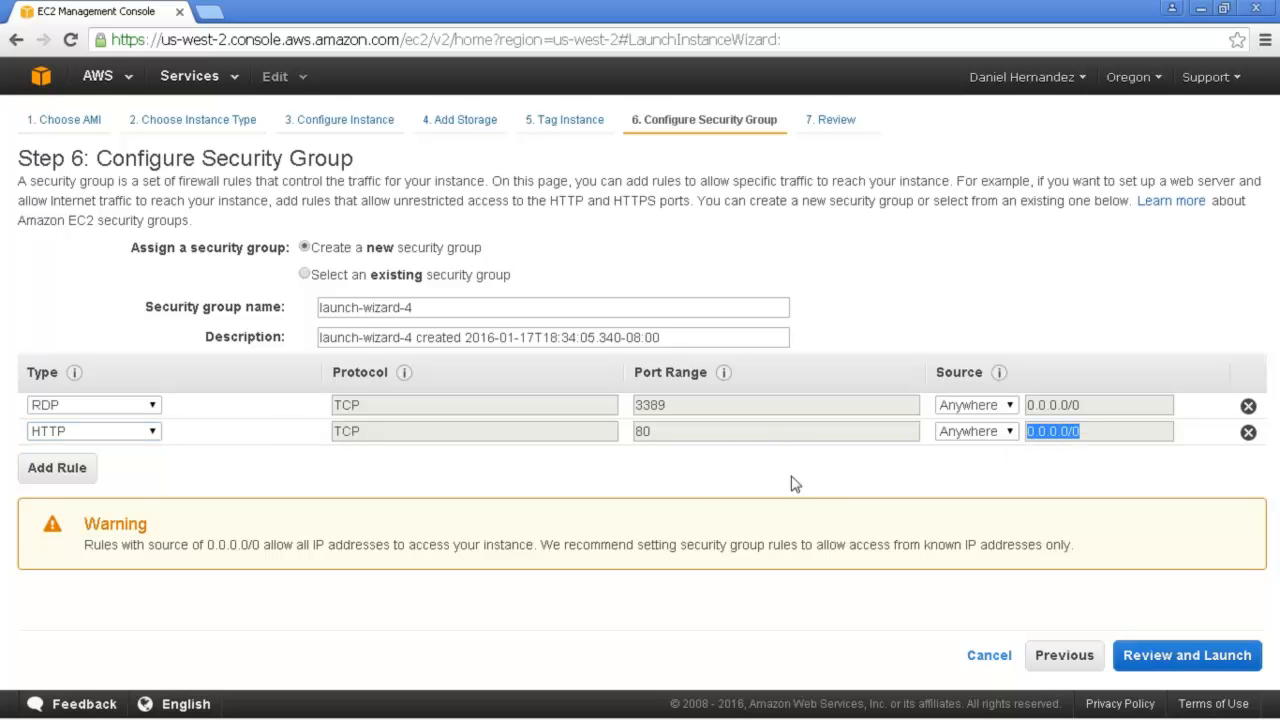
{"action": "left_click", "coordinate": [355, 475]}
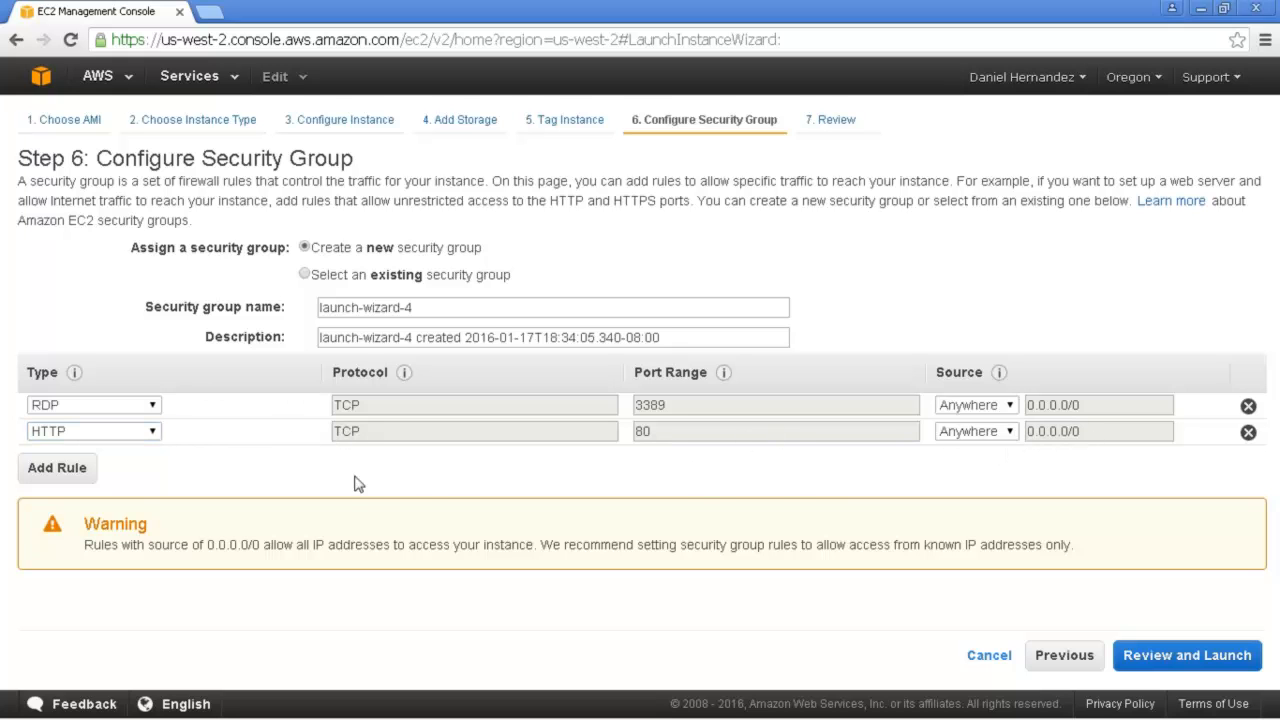
- Add an HTTPS port 443 rule from anywhere and proceed to the launch review
{"action": "left_click", "coordinate": [57, 468]}
{"action": "left_click", "coordinate": [140, 458]}
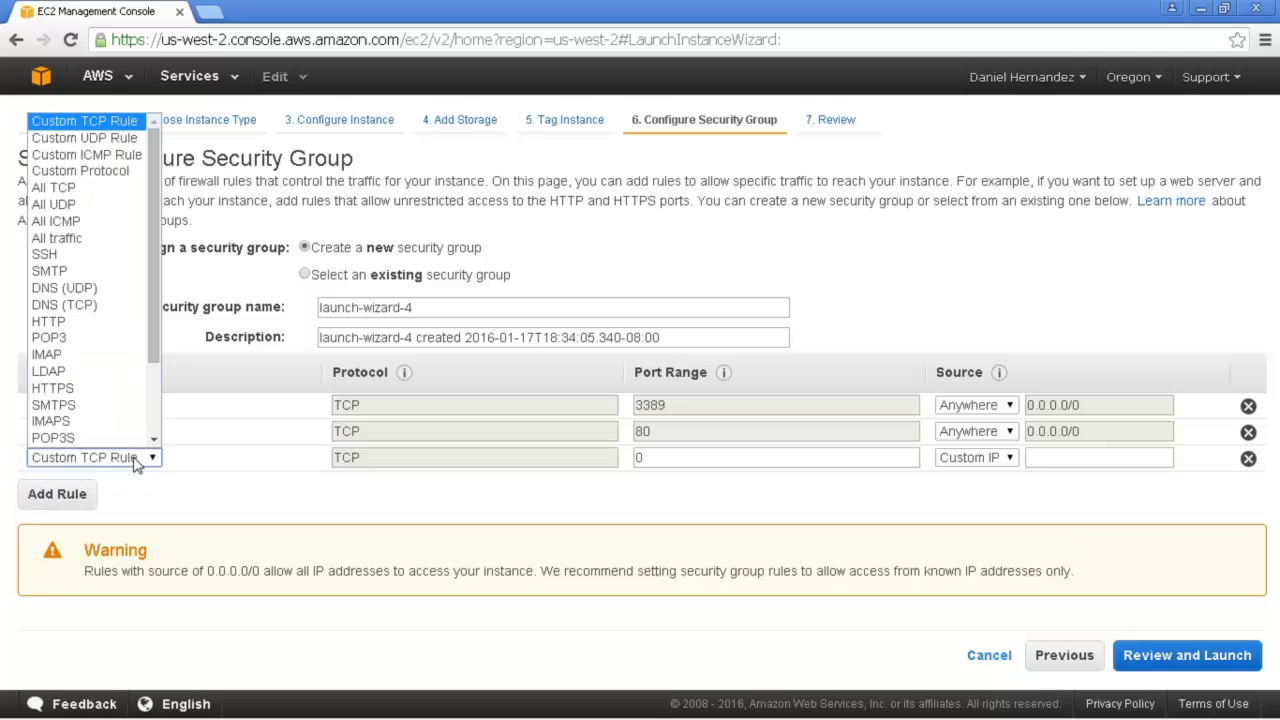
{"action": "left_click", "coordinate": [106, 390]}
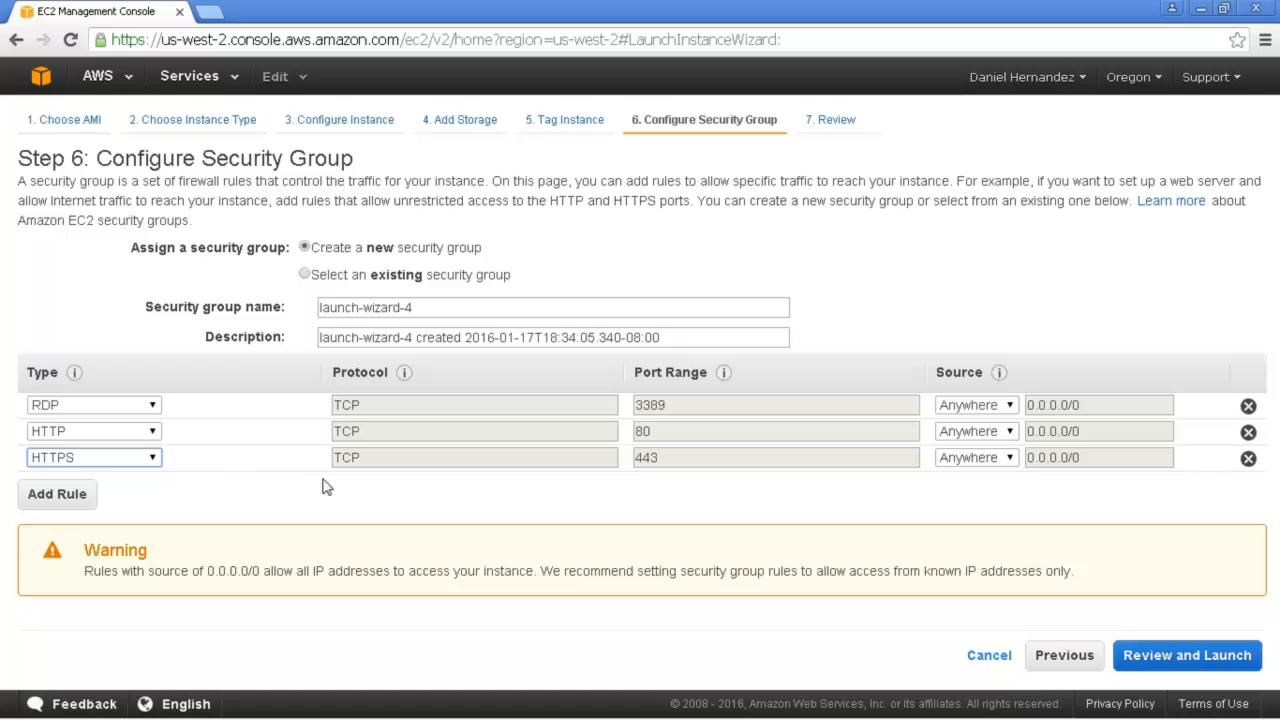
{"action": "left_click", "coordinate": [1070, 462]}
{"action": "left_click_drag", "start_coordinate": [1080, 460], "coordinate": [1031, 474]}
{"action": "left_click", "coordinate": [1047, 489]}
{"action": "left_click", "coordinate": [1063, 486]}
{"action": "left_click", "coordinate": [1164, 657]}
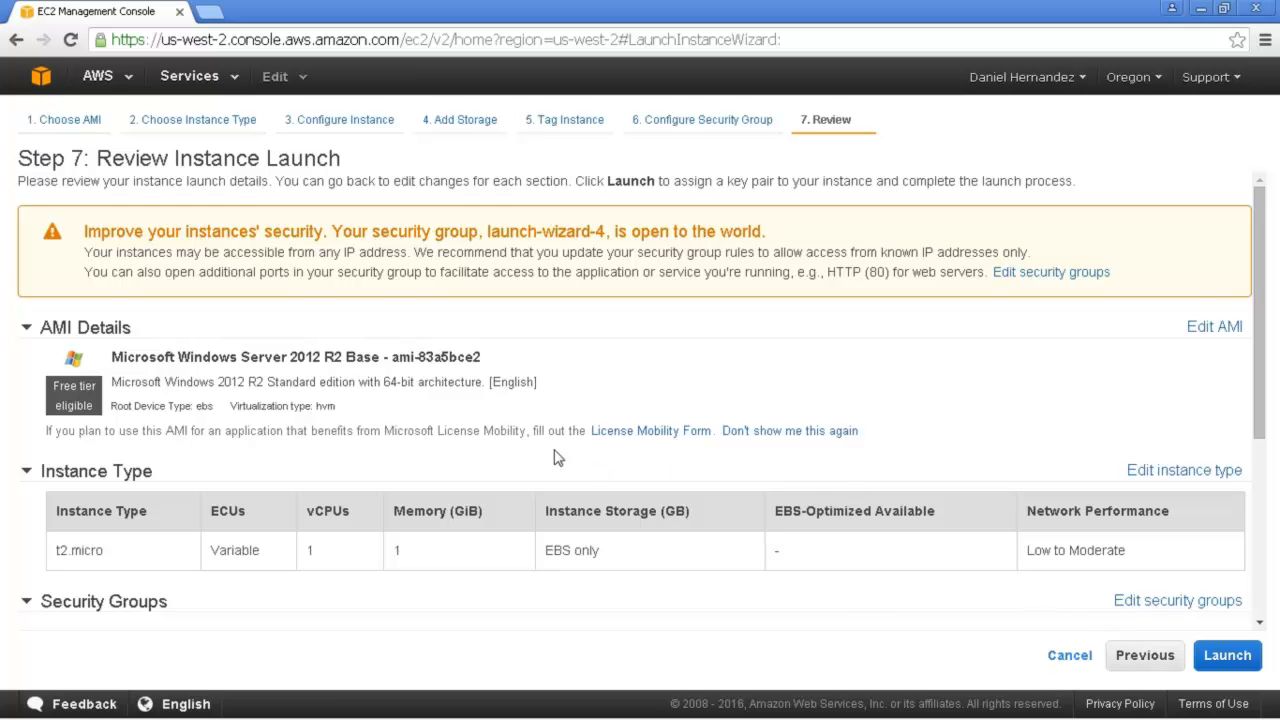
- Review the Instance Details, Storage and Tags summaries, then launch to reach the key pair prompt
{"action": "scroll", "coordinate": [509, 435], "scroll_direction": "down", "scroll_amount": 2}
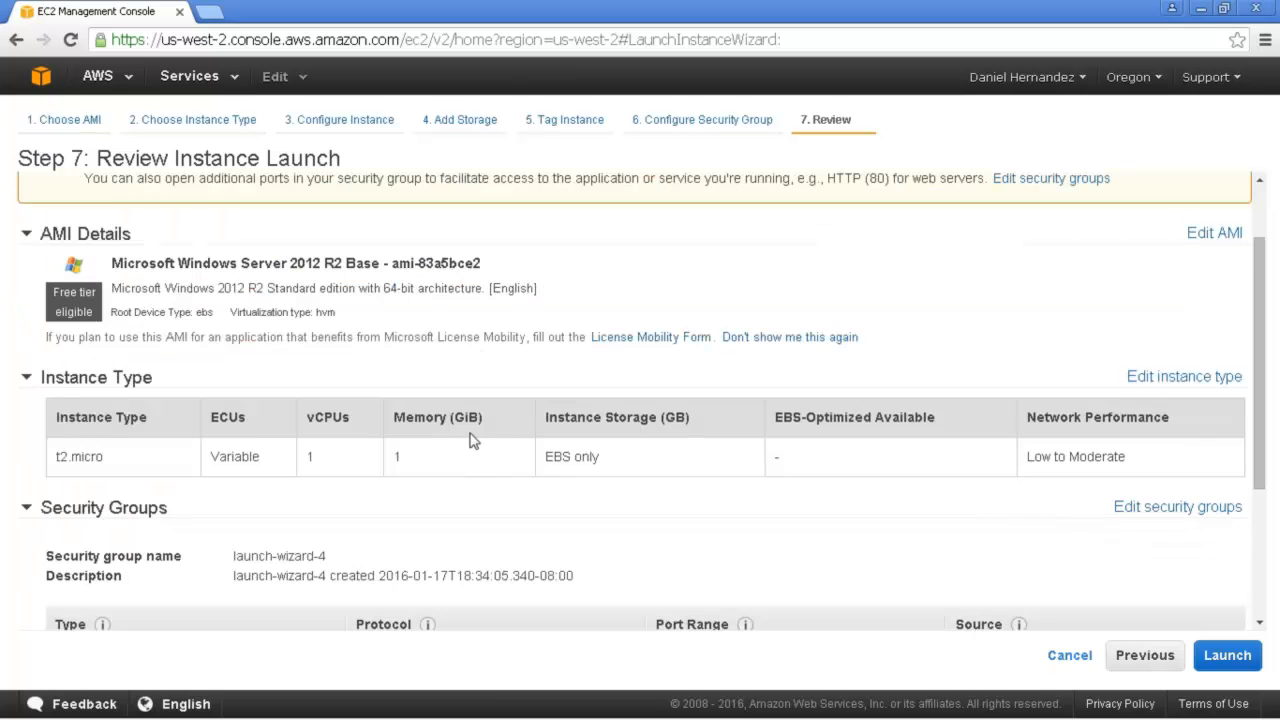
{"action": "scroll", "coordinate": [468, 437], "scroll_direction": "down", "scroll_amount": 2}
{"action": "scroll", "coordinate": [455, 435], "scroll_direction": "up", "scroll_amount": 2}
{"action": "scroll", "coordinate": [445, 440], "scroll_direction": "down", "scroll_amount": 2}
{"action": "scroll", "coordinate": [445, 437], "scroll_direction": "down", "scroll_amount": 1}
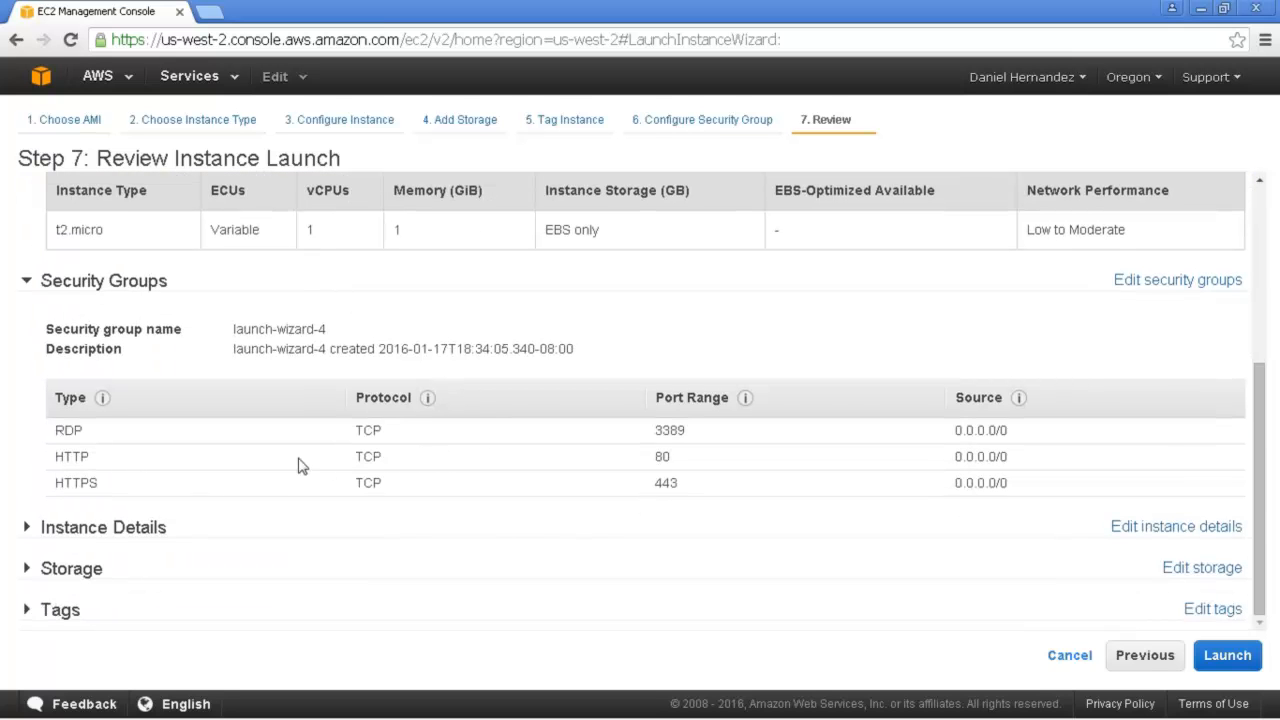
{"action": "left_click", "coordinate": [30, 532]}
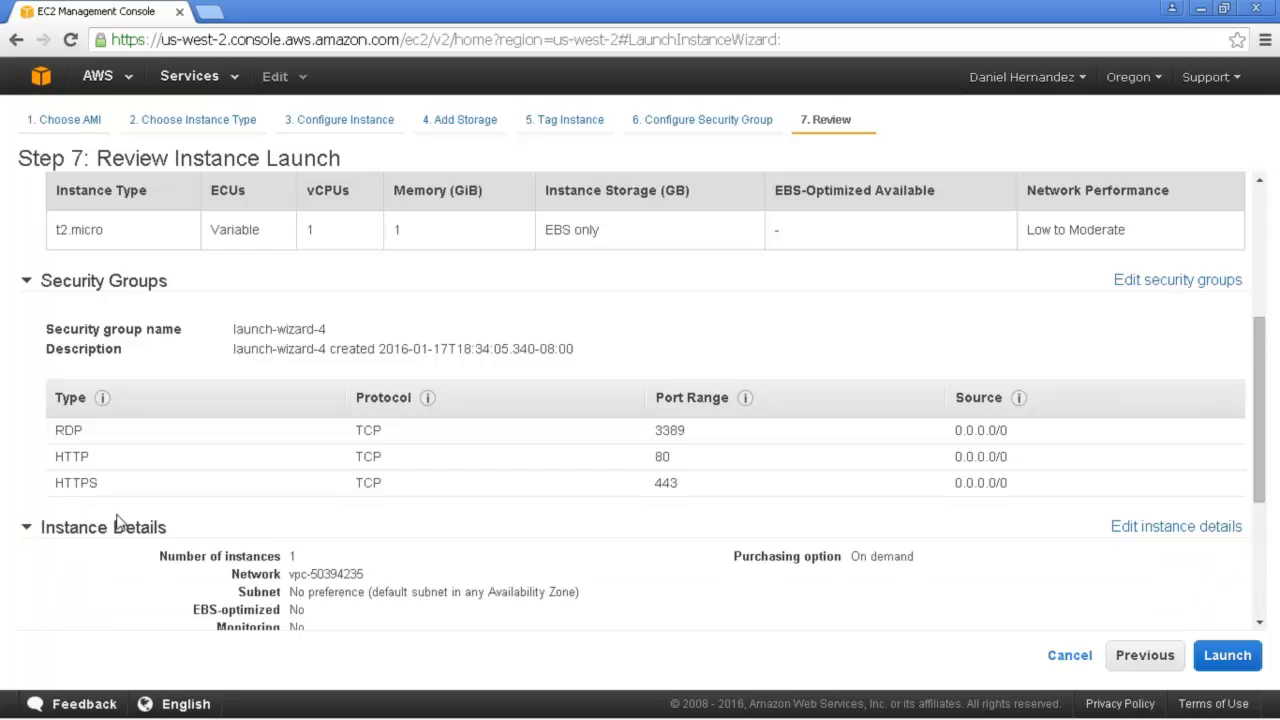
{"action": "scroll", "coordinate": [142, 522], "scroll_direction": "down", "scroll_amount": 2}
{"action": "scroll", "coordinate": [140, 518], "scroll_direction": "down", "scroll_amount": 1}
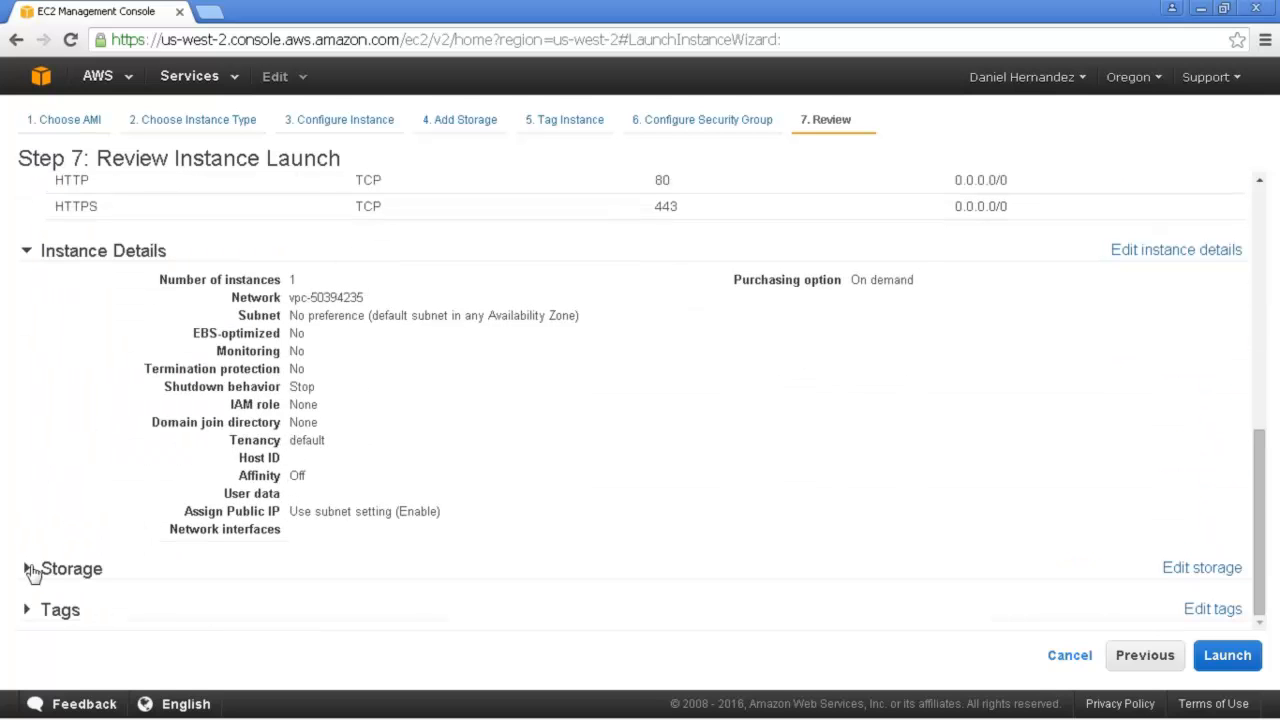
{"action": "left_click", "coordinate": [28, 568]}
{"action": "scroll", "coordinate": [108, 544], "scroll_direction": "down", "scroll_amount": 1}
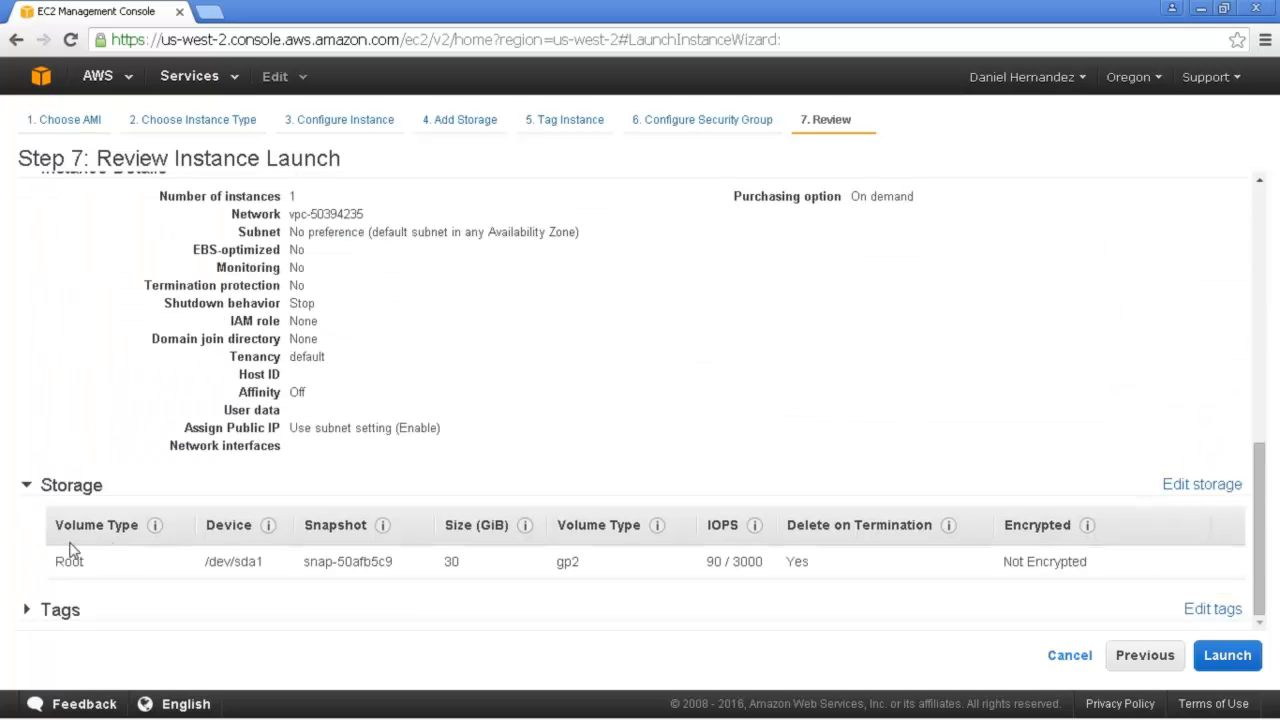
{"action": "left_click", "coordinate": [44, 608]}
{"action": "scroll", "coordinate": [108, 568], "scroll_direction": "down", "scroll_amount": 1}
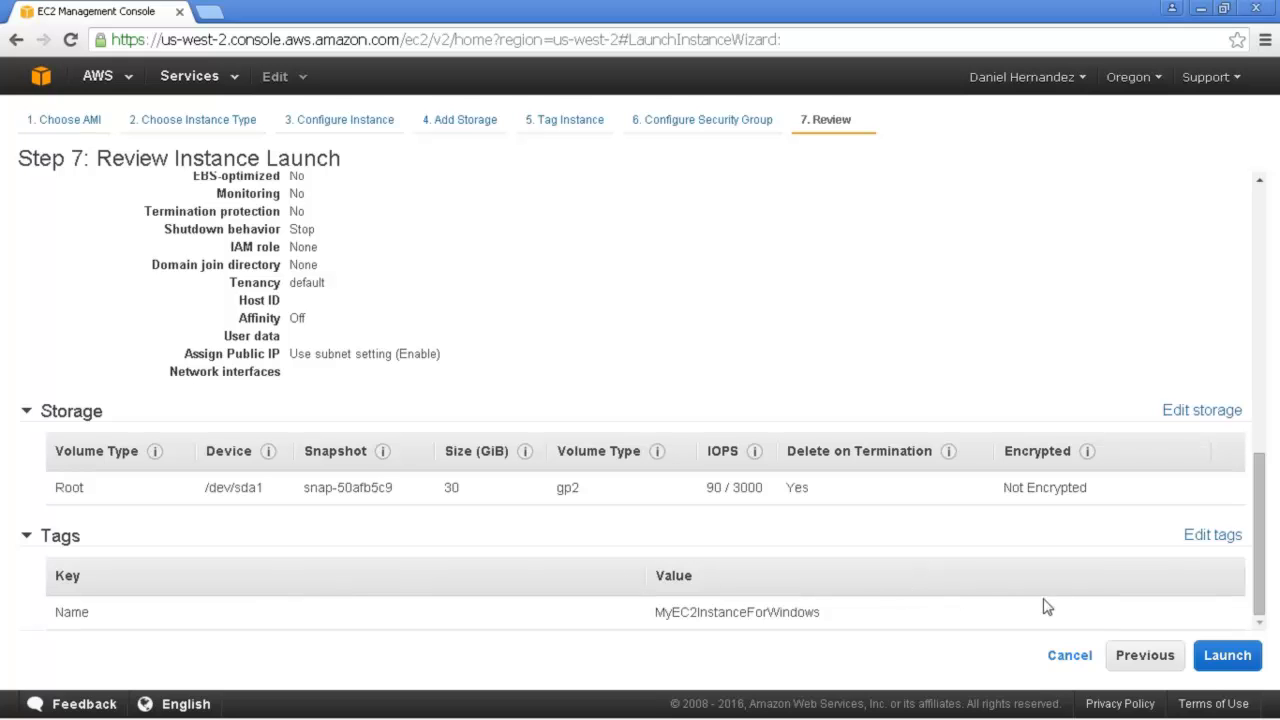
{"action": "left_click", "coordinate": [1228, 656]}
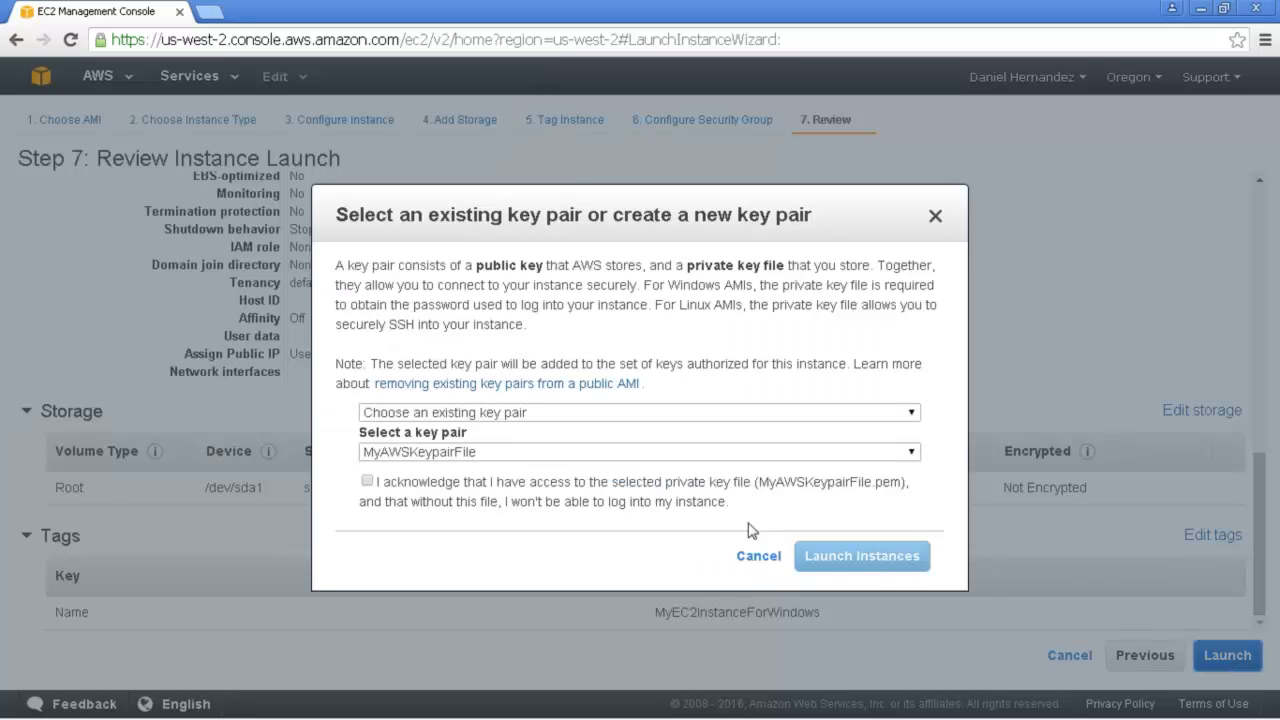
- Create and download key pair myec2WindowsInstanceKeyPairFile, then launch the instance with it
{"action": "left_click", "coordinate": [671, 413]}
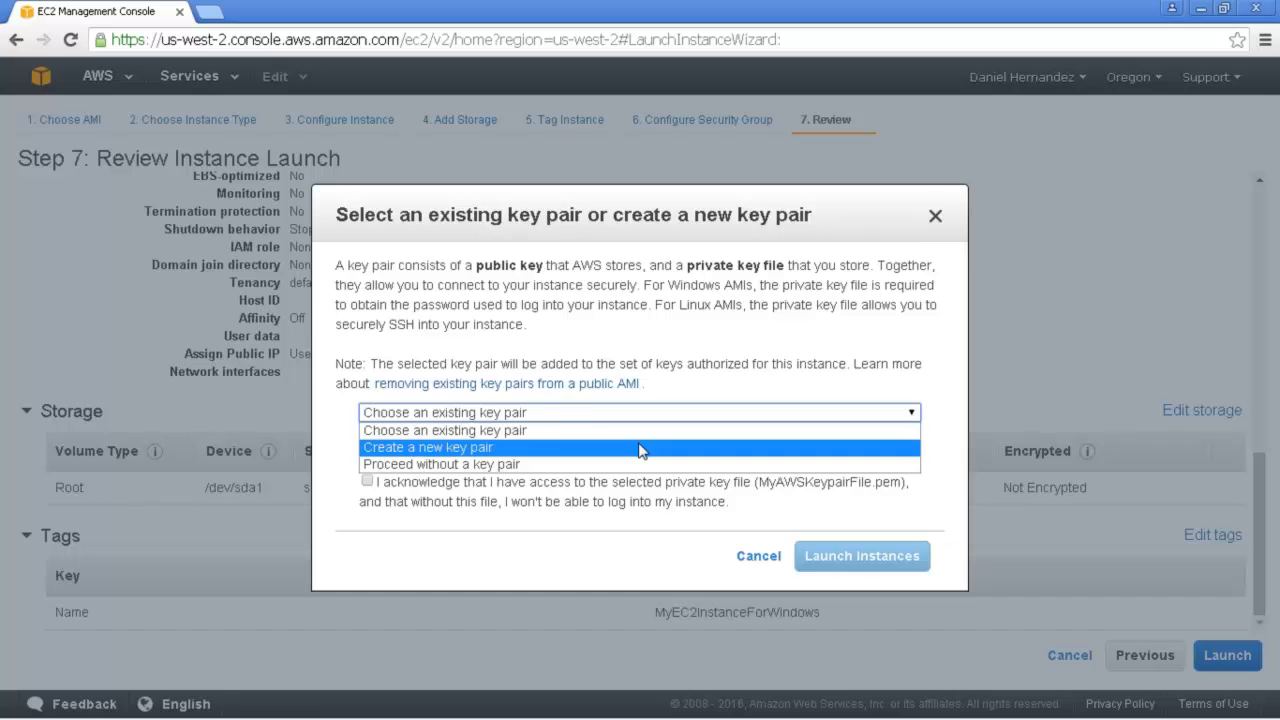
{"action": "left_click", "coordinate": [641, 448]}
{"action": "left_click", "coordinate": [633, 450]}
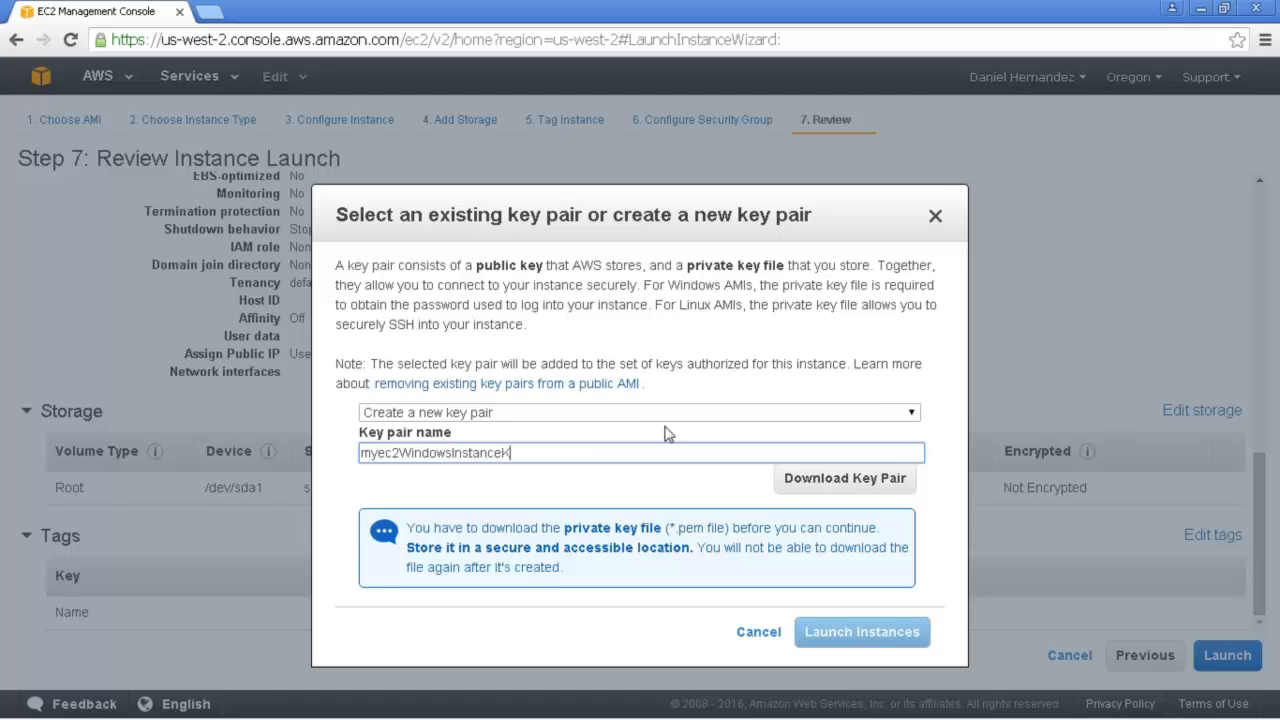
{"action": "type", "text": "eyPairFile"}
{"action": "left_click", "coordinate": [828, 486]}
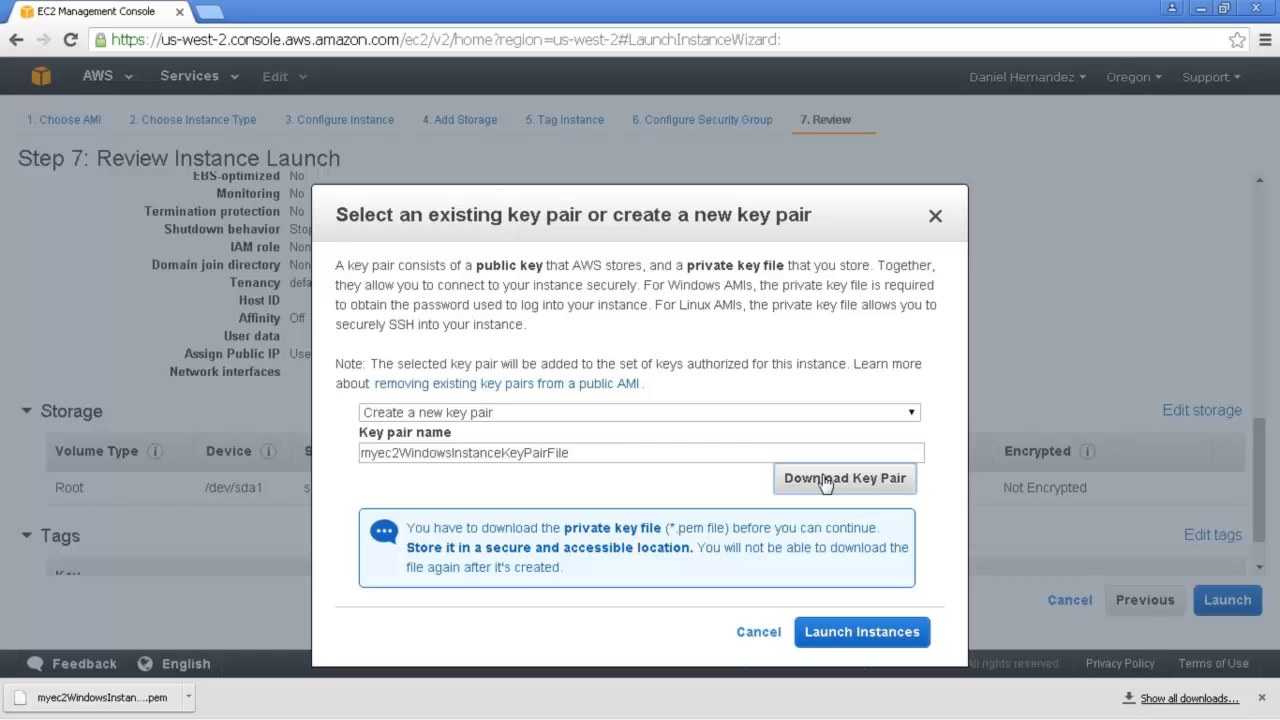
{"action": "left_click", "coordinate": [857, 624]}
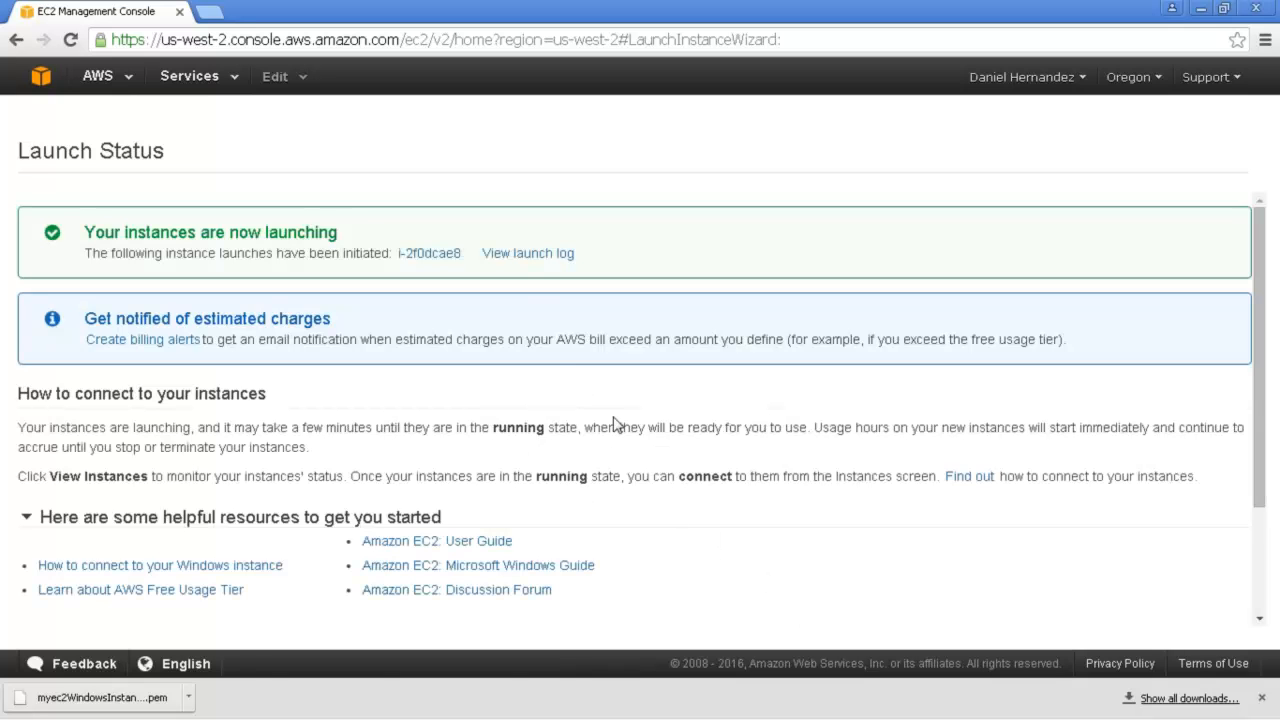
- Inspect the launch log, then view the instances list with MyEC2InstanceForWindows pending
{"action": "left_click", "coordinate": [527, 255]}
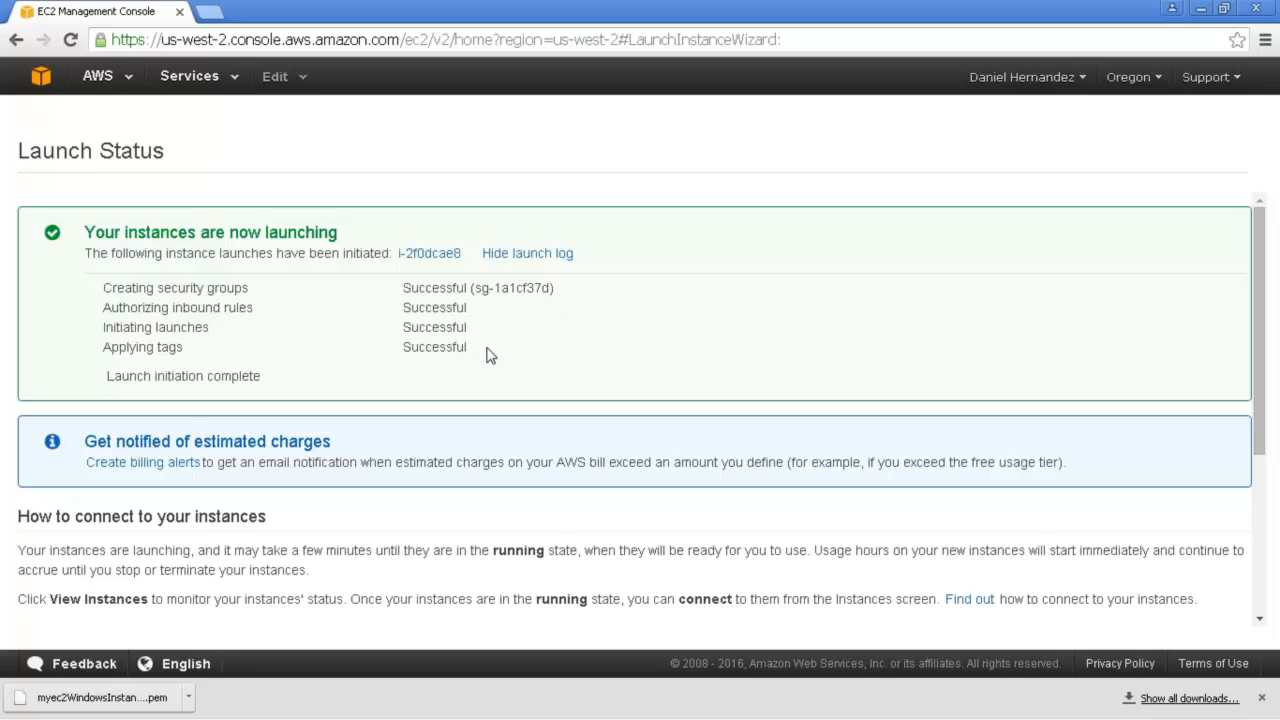
{"action": "left_click_drag", "start_coordinate": [486, 357], "coordinate": [106, 289]}
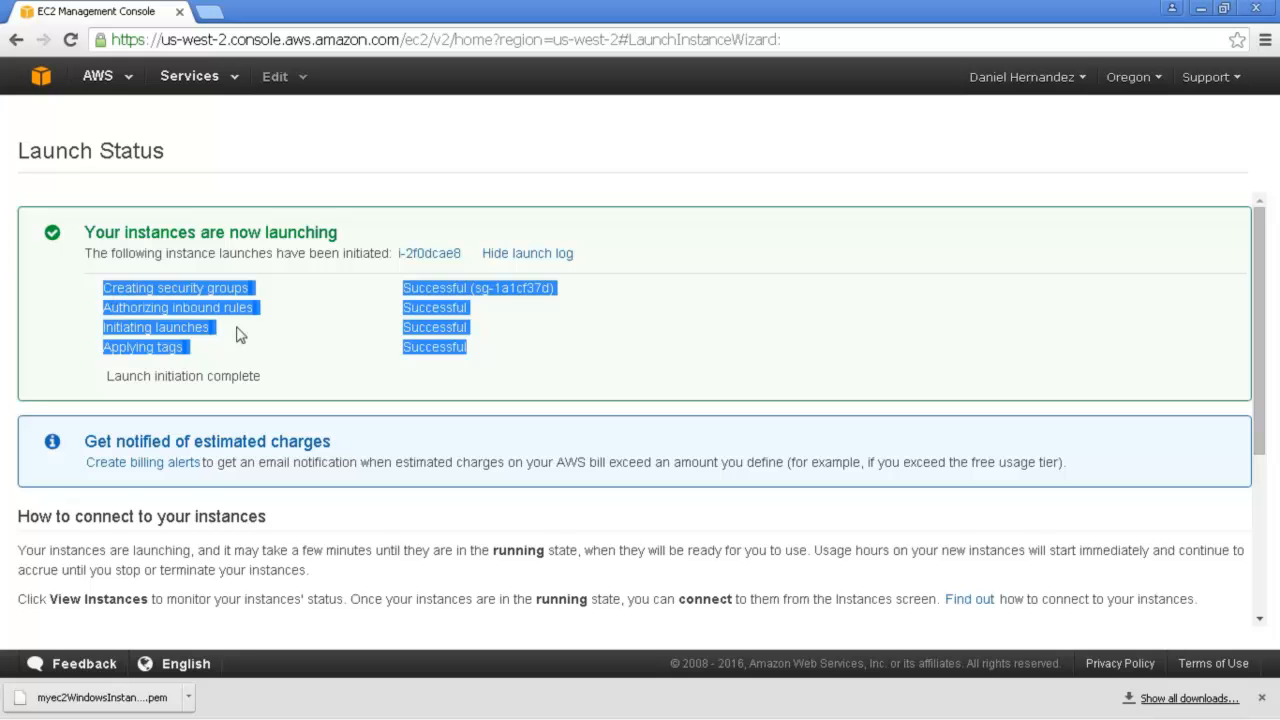
{"action": "left_click", "coordinate": [268, 377]}
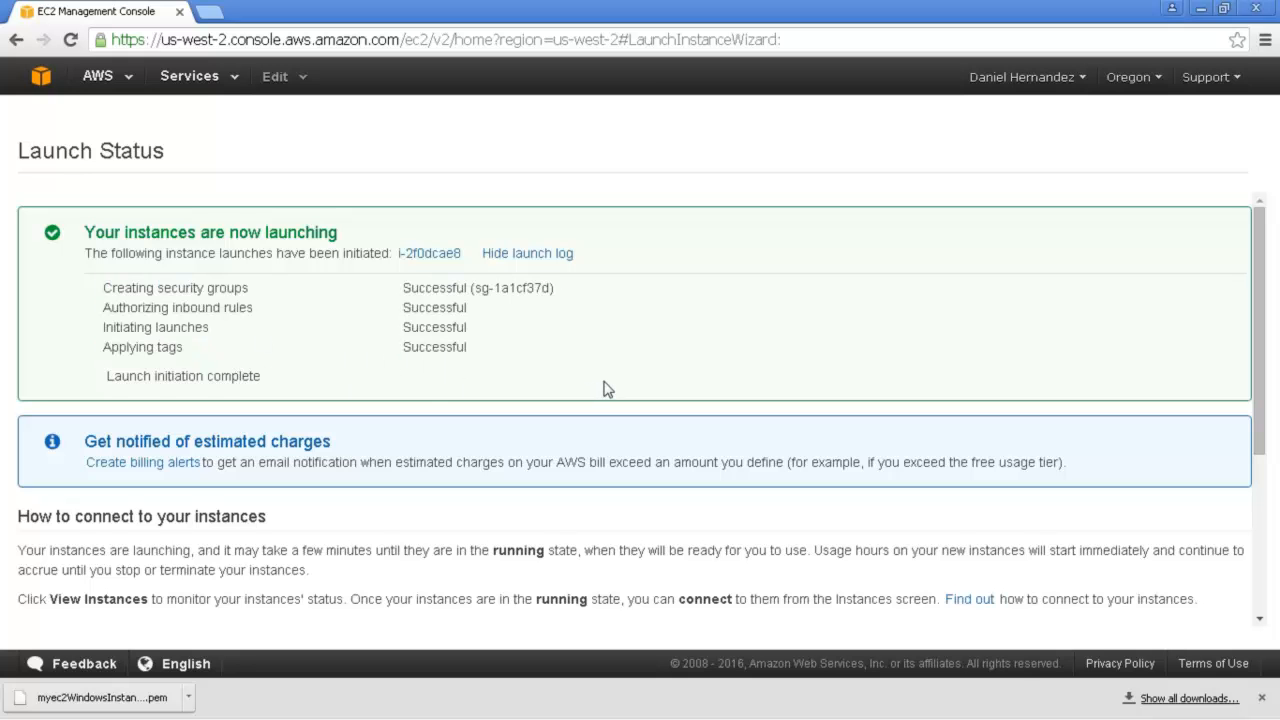
{"action": "scroll", "coordinate": [605, 390], "scroll_direction": "down", "scroll_amount": 3}
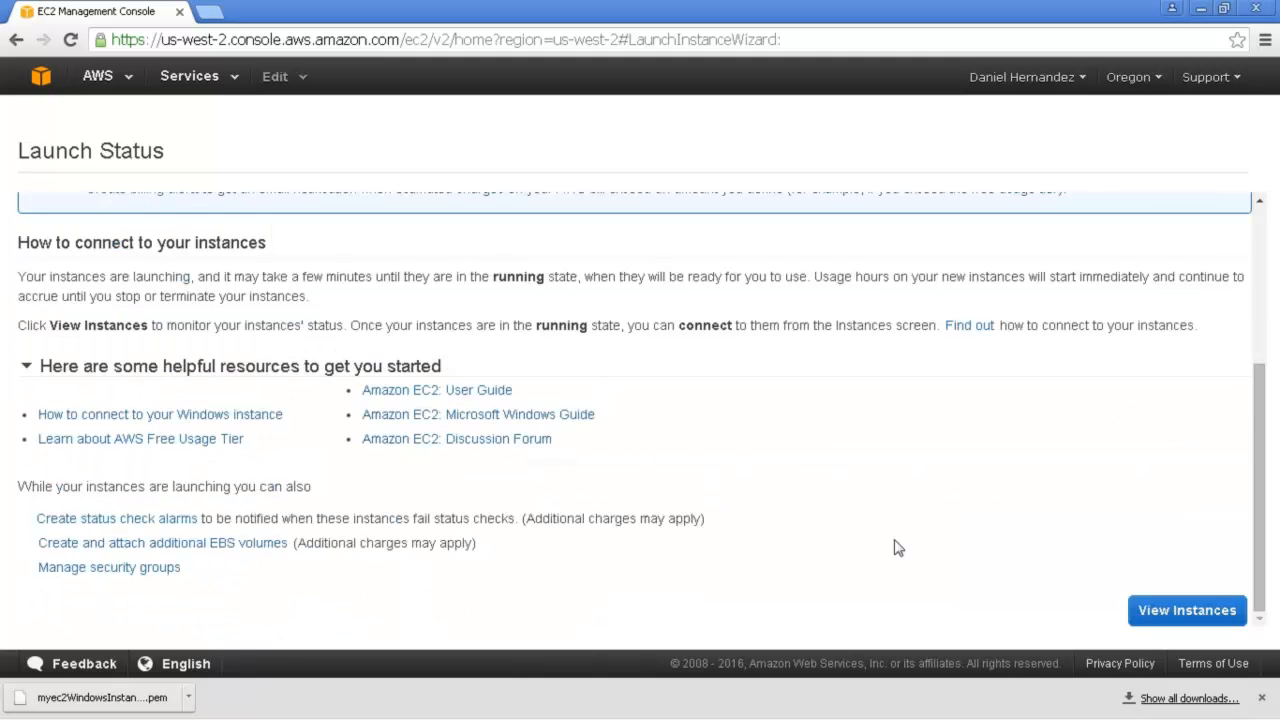
{"action": "left_click", "coordinate": [1160, 612]}
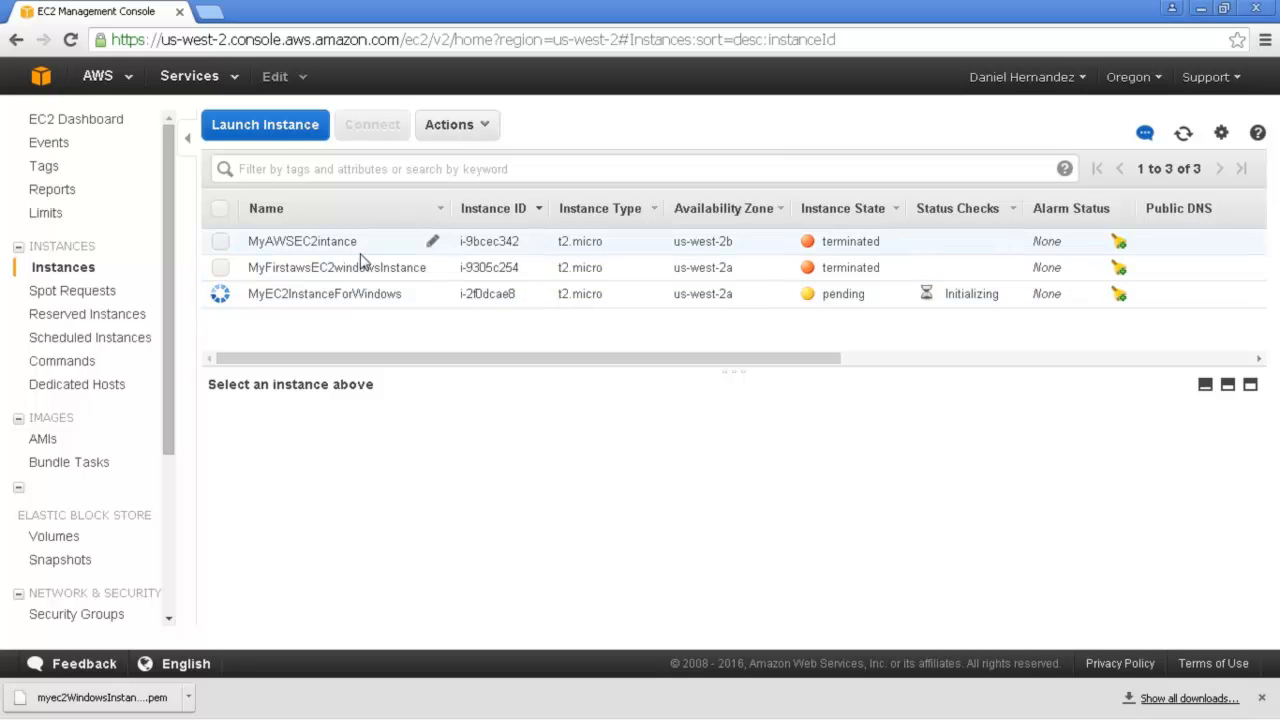
- Select the MyEC2InstanceForWindows row and bring up its actions menu
{"action": "left_click", "coordinate": [362, 293]}
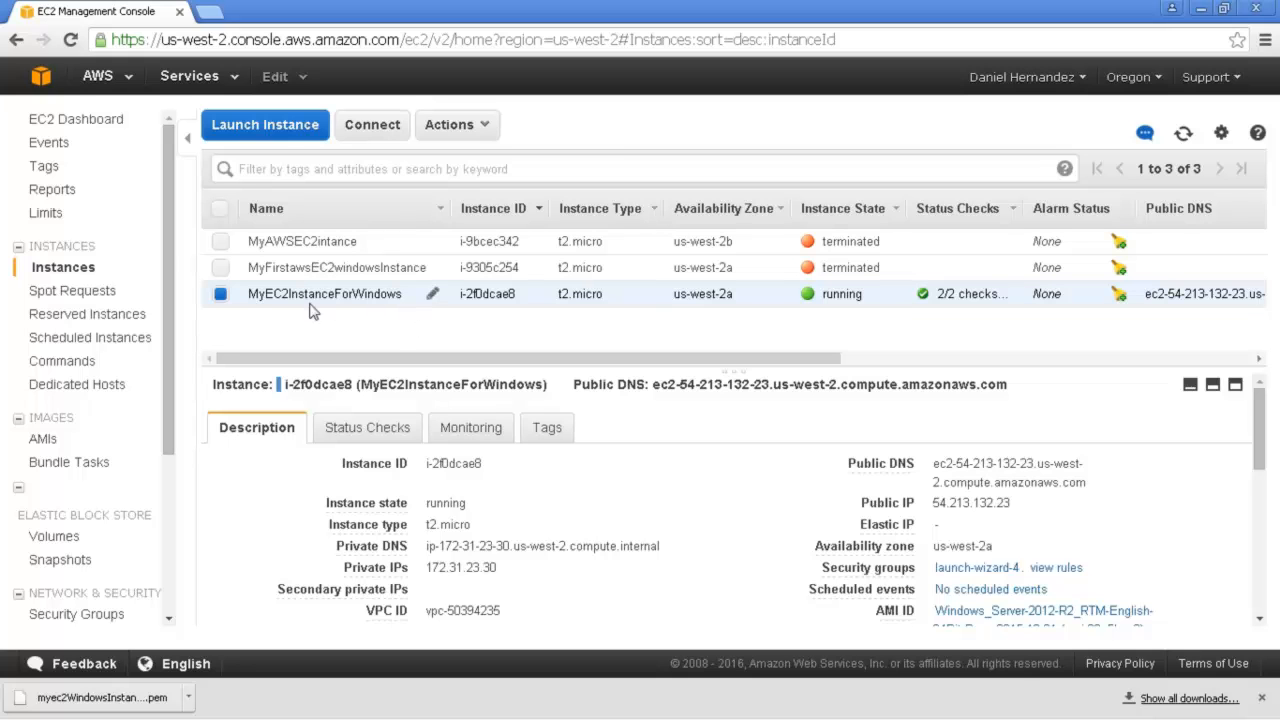
{"action": "right_click", "coordinate": [409, 300]}
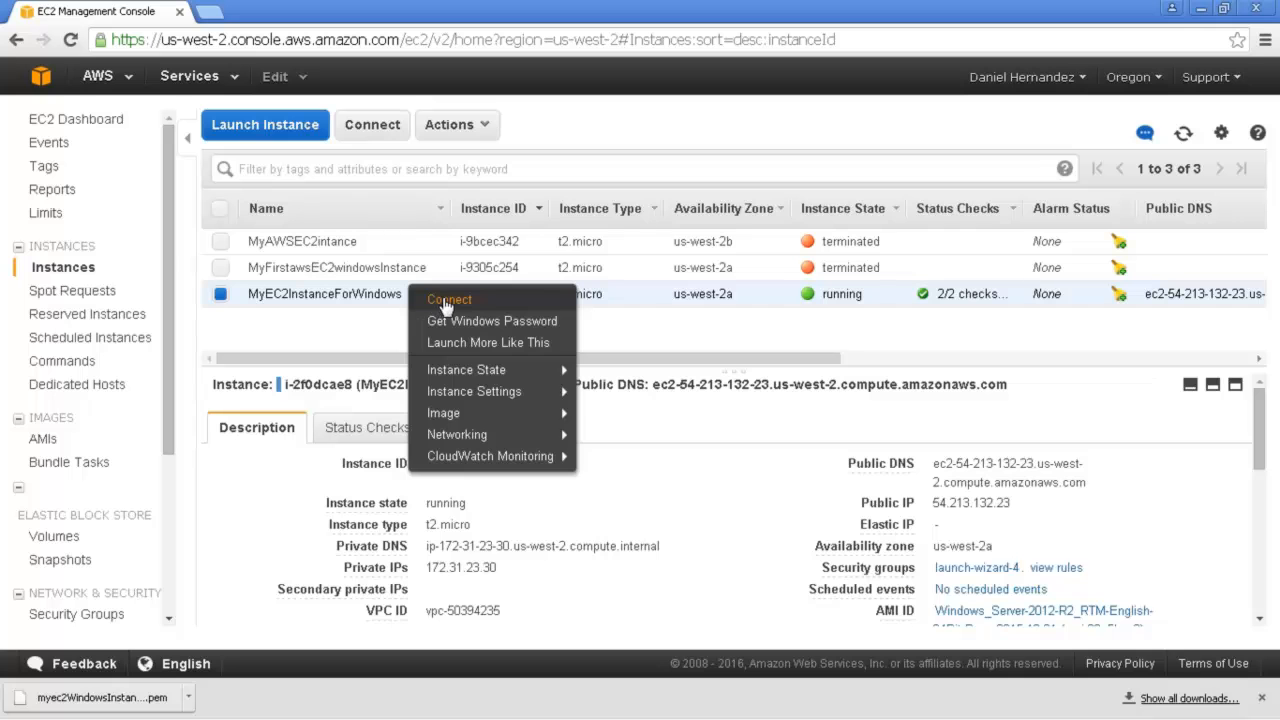
- Download and open the instance's Remote Desktop file, accept the unknown-publisher warning, and return to the browser
{"action": "left_click", "coordinate": [489, 302]}
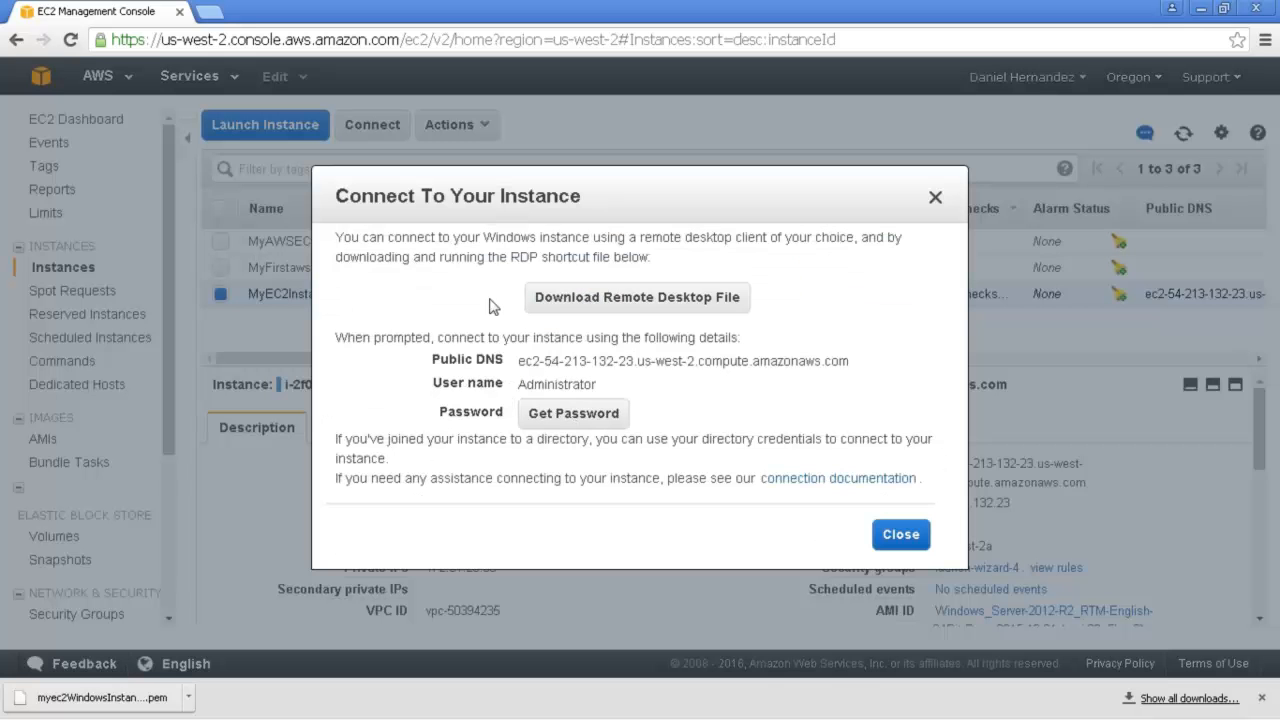
{"action": "left_click", "coordinate": [740, 308]}
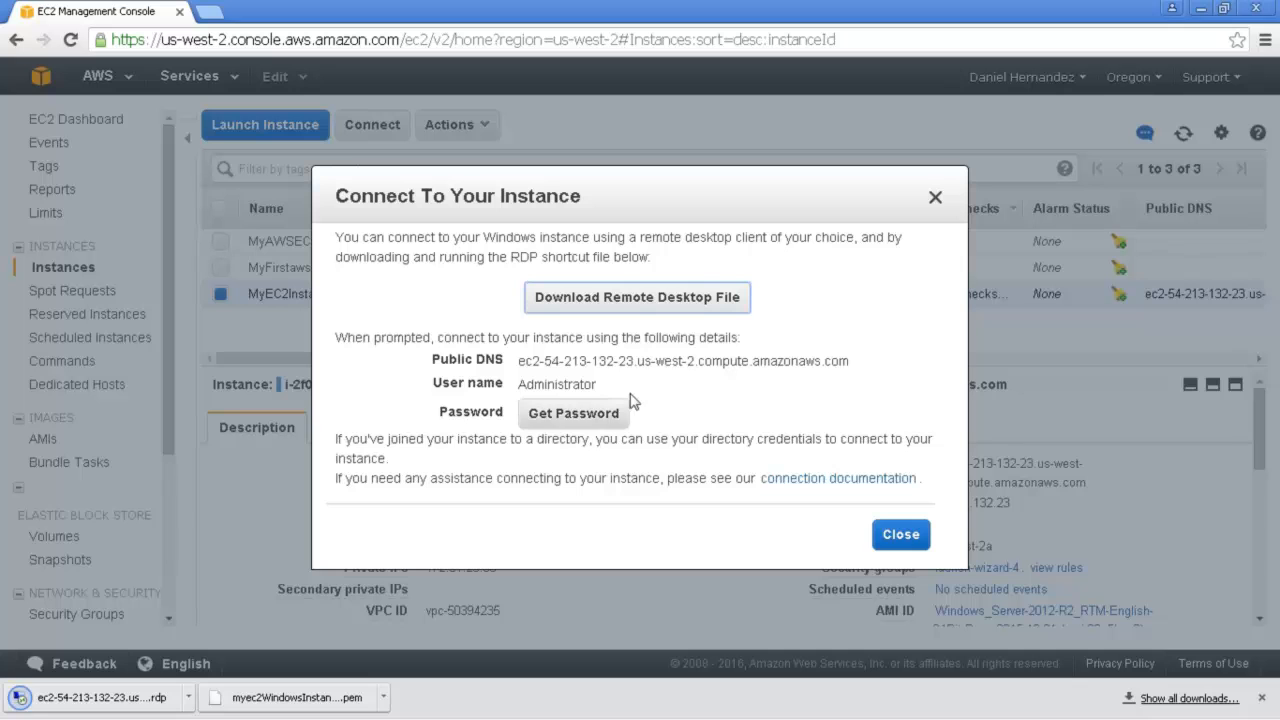
{"action": "left_click", "coordinate": [189, 697]}
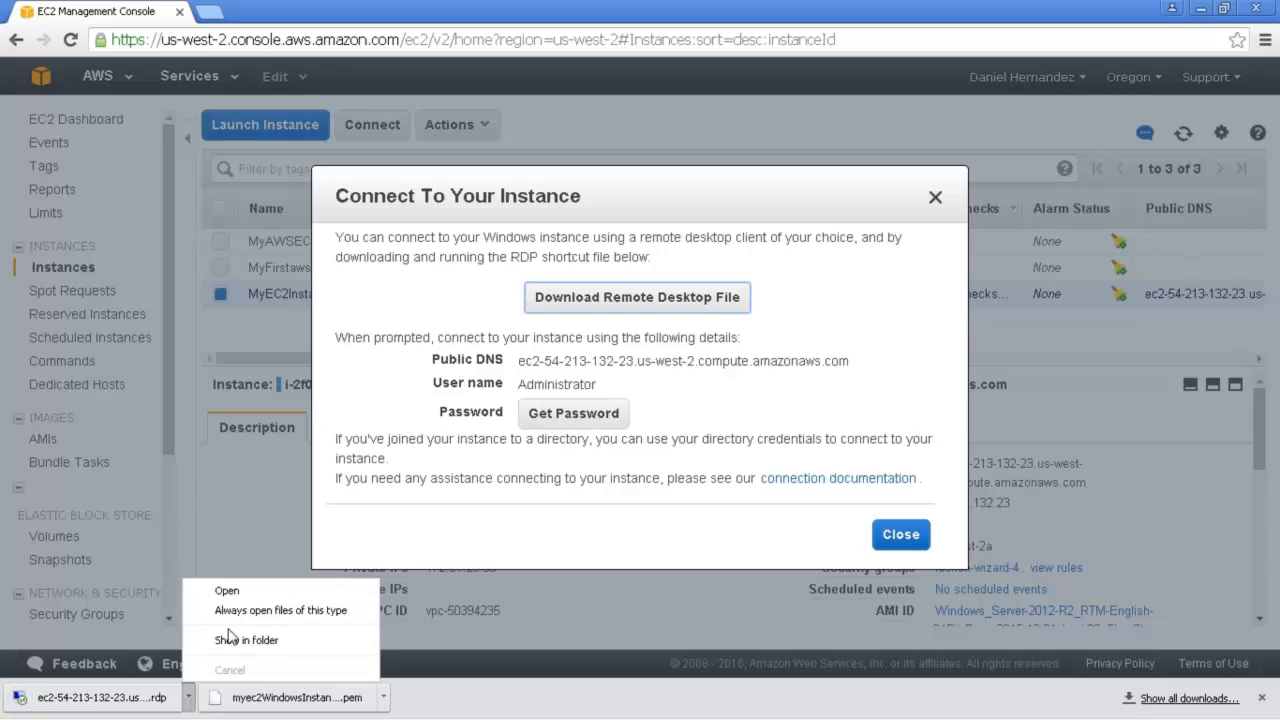
{"action": "left_click", "coordinate": [238, 590]}
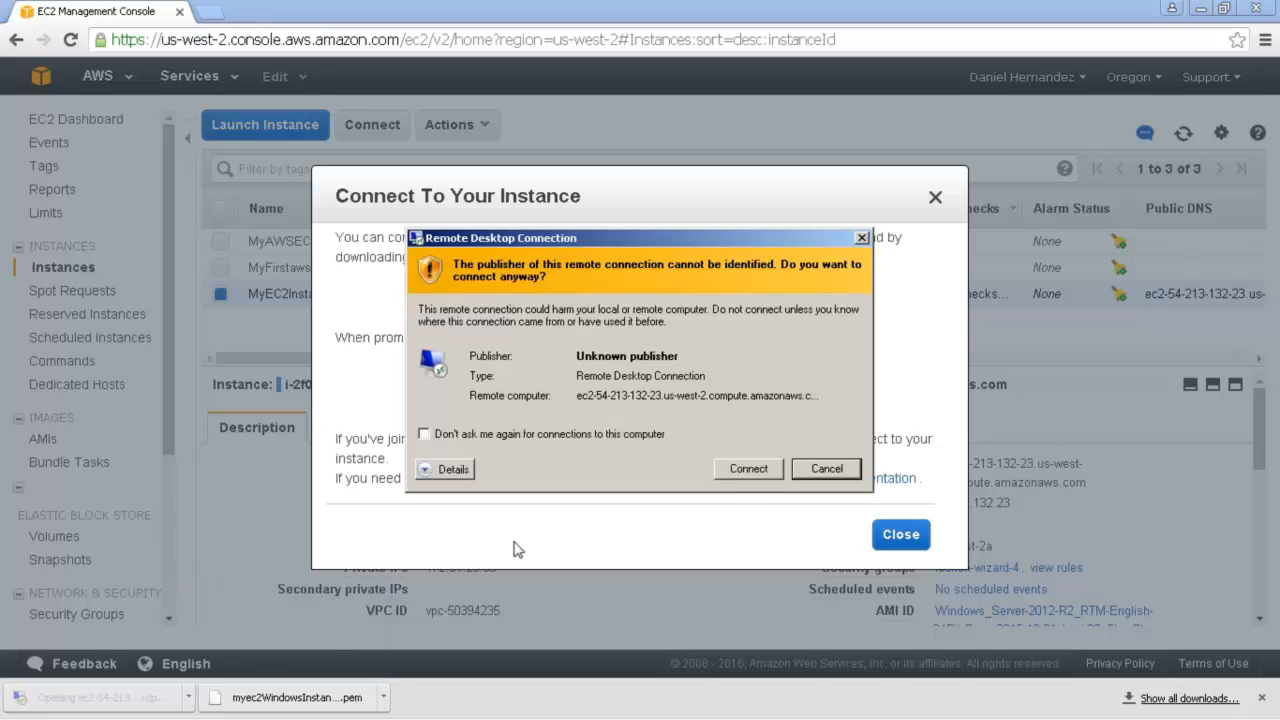
{"action": "left_click", "coordinate": [746, 469]}
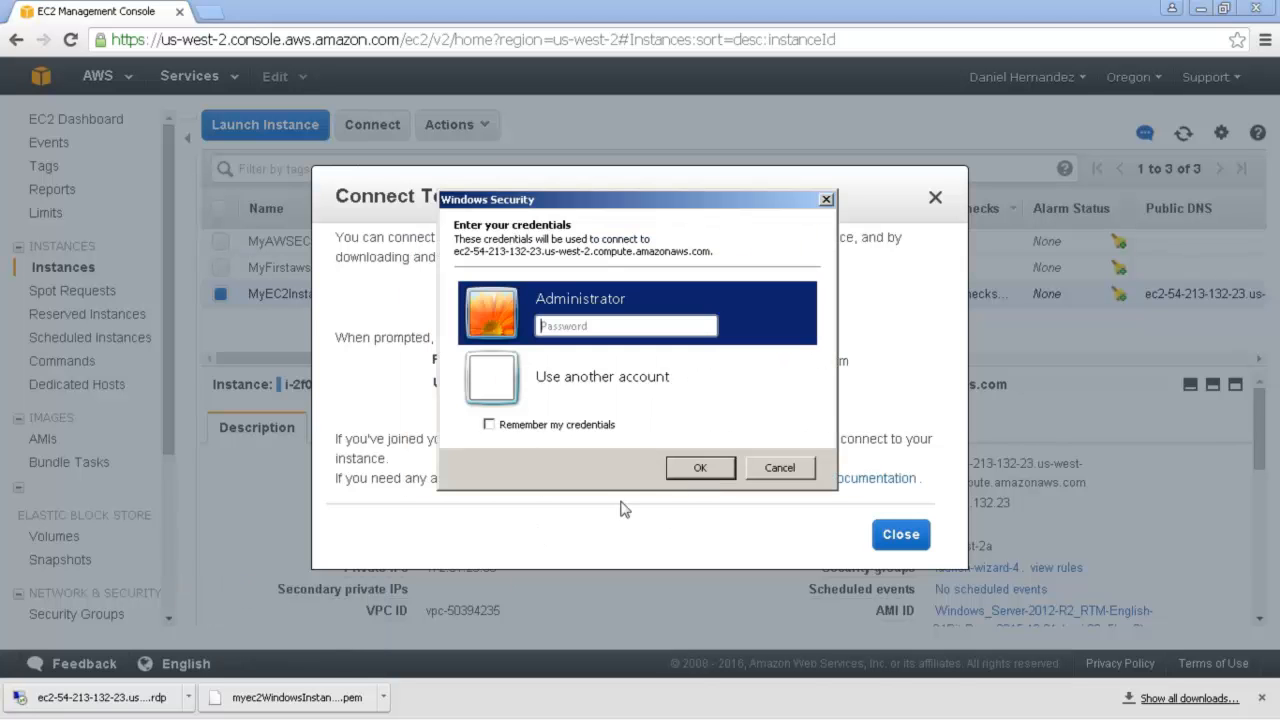
{"action": "left_click_drag", "start_coordinate": [587, 204], "coordinate": [988, 206]}
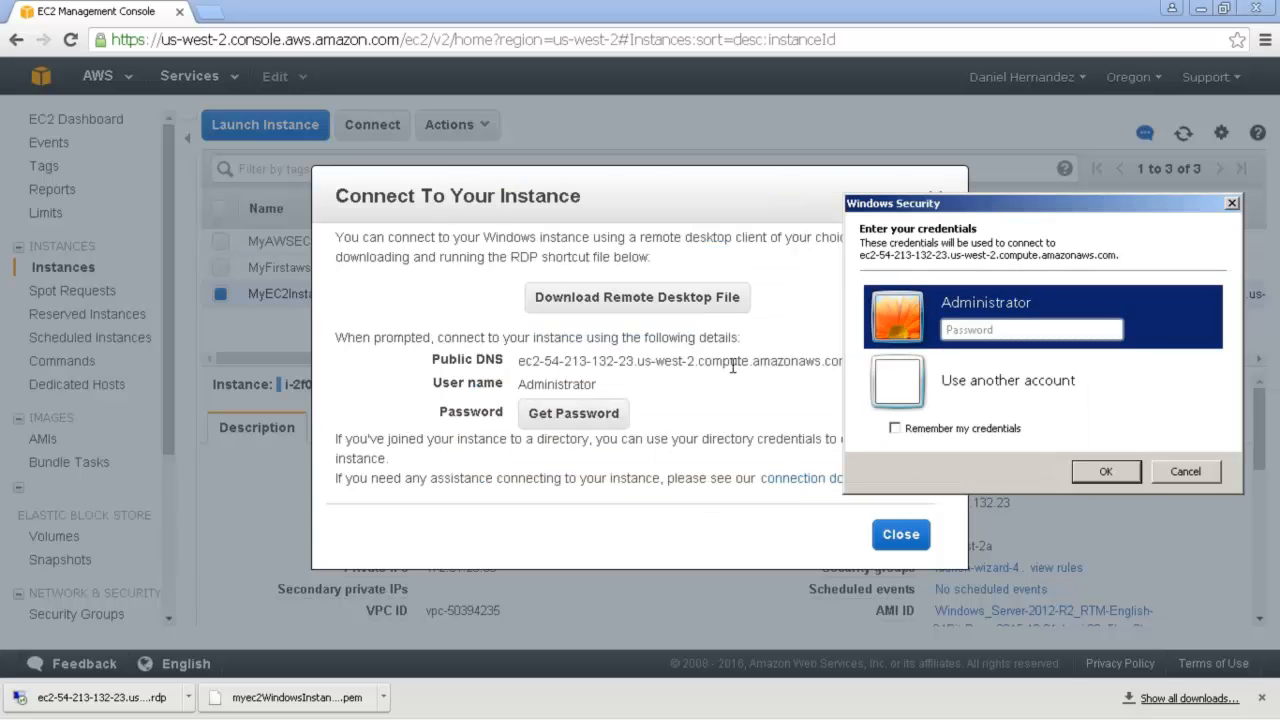
{"action": "left_click", "coordinate": [670, 397]}
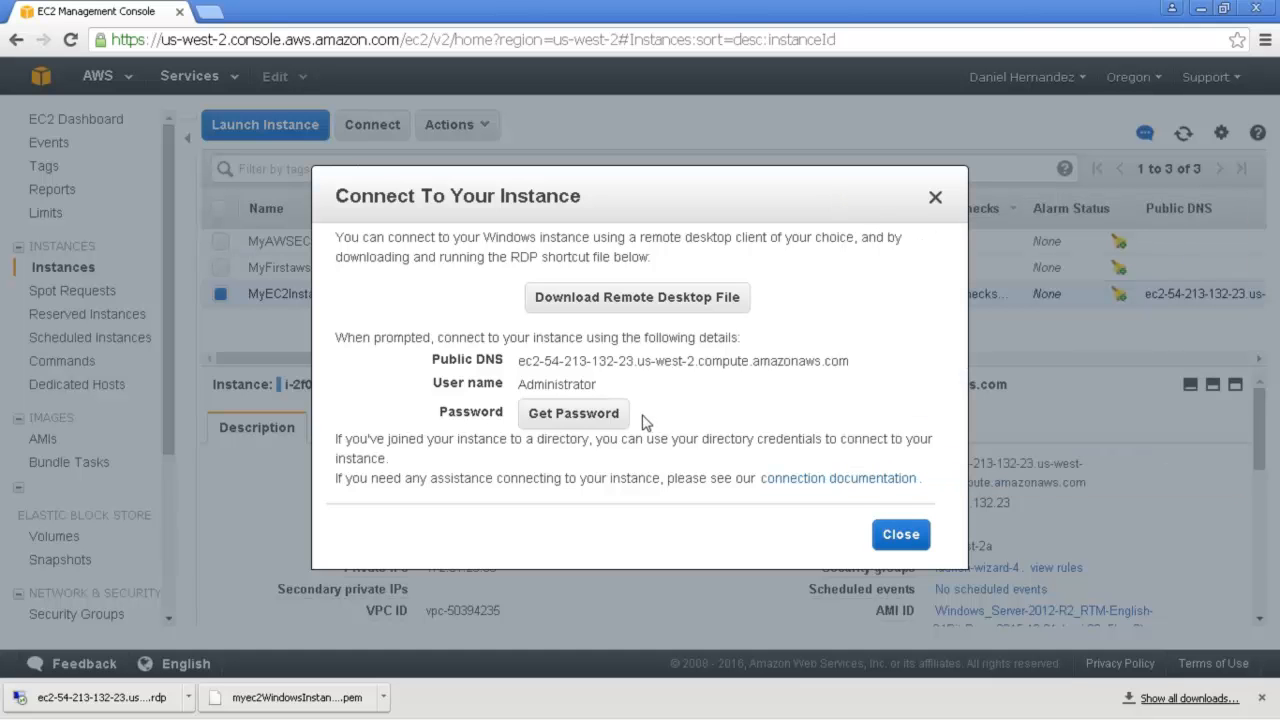
- Decrypt the Administrator password by uploading the myec2WindowsInstanceKeyPairFile.pem key pair file
{"action": "left_click", "coordinate": [585, 415]}
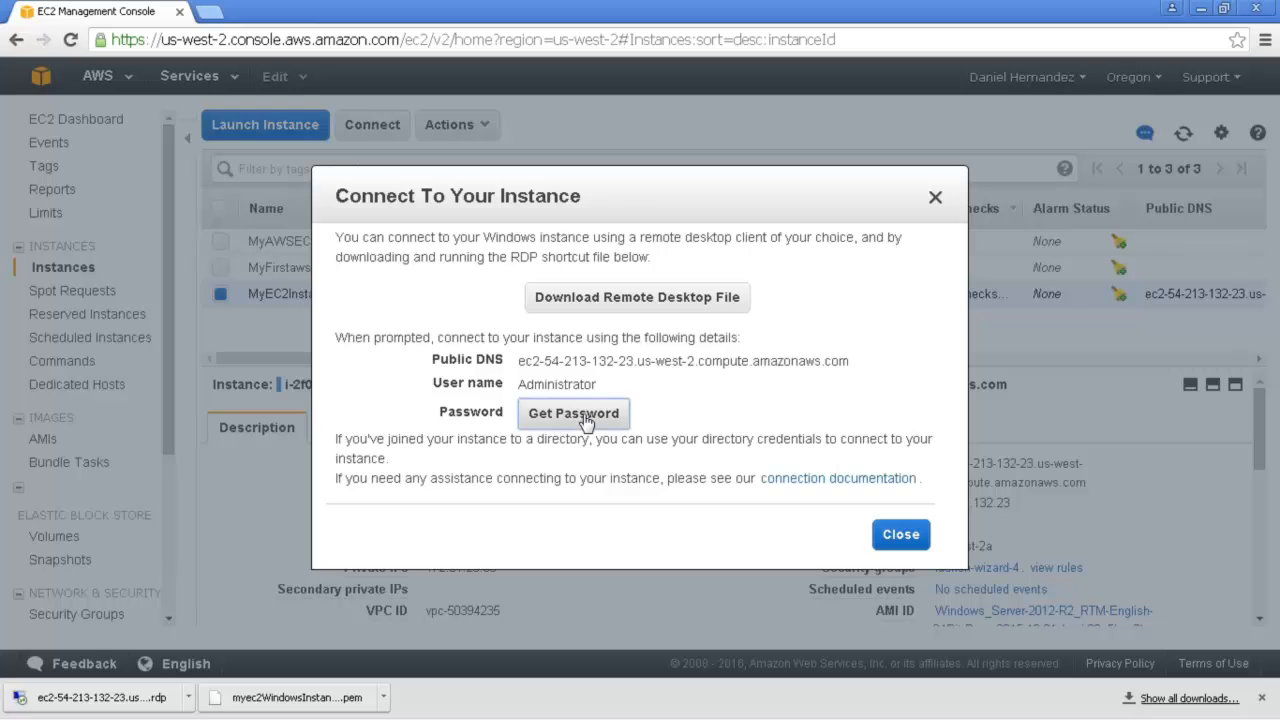
{"action": "left_click", "coordinate": [610, 328]}
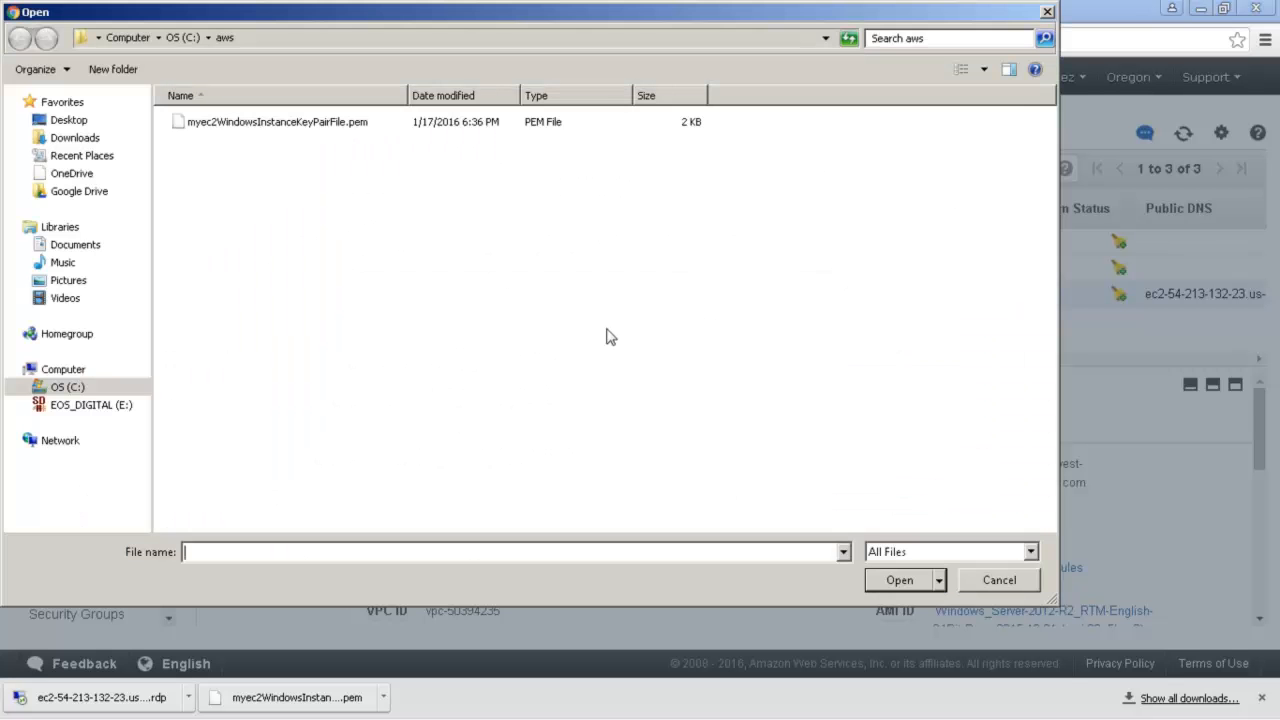
{"action": "left_click", "coordinate": [340, 122]}
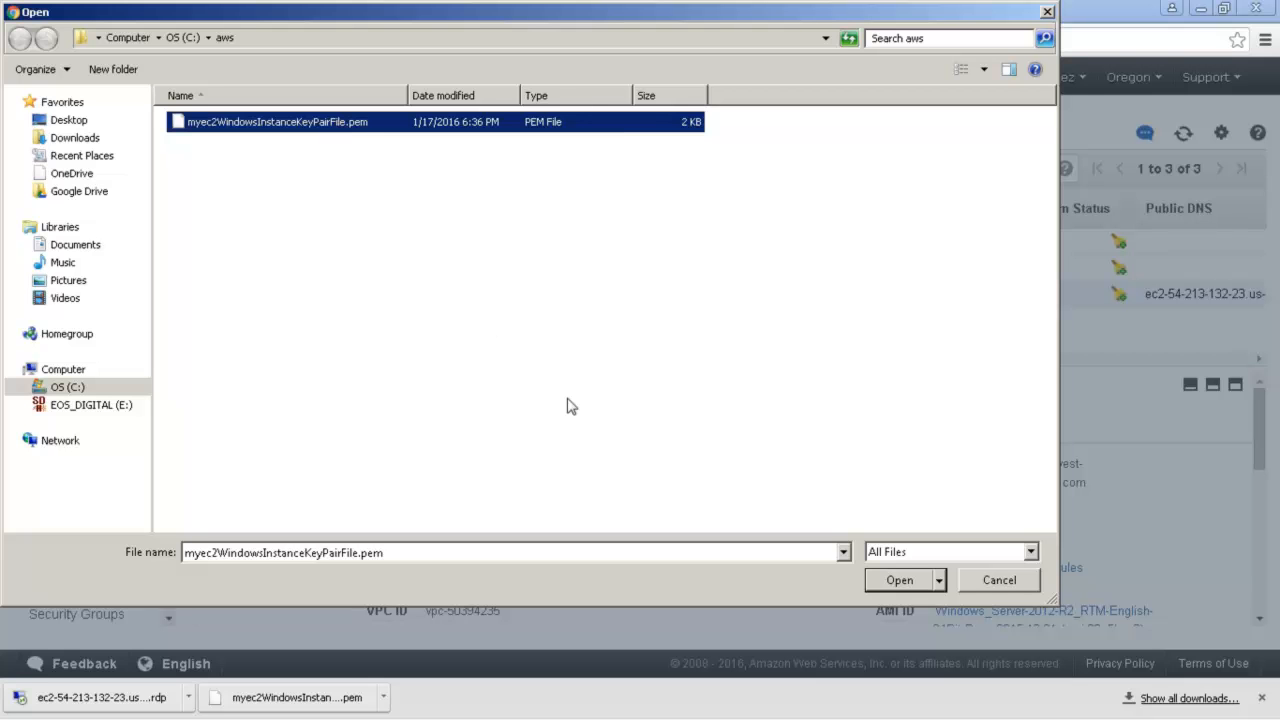
{"action": "left_click", "coordinate": [900, 581]}
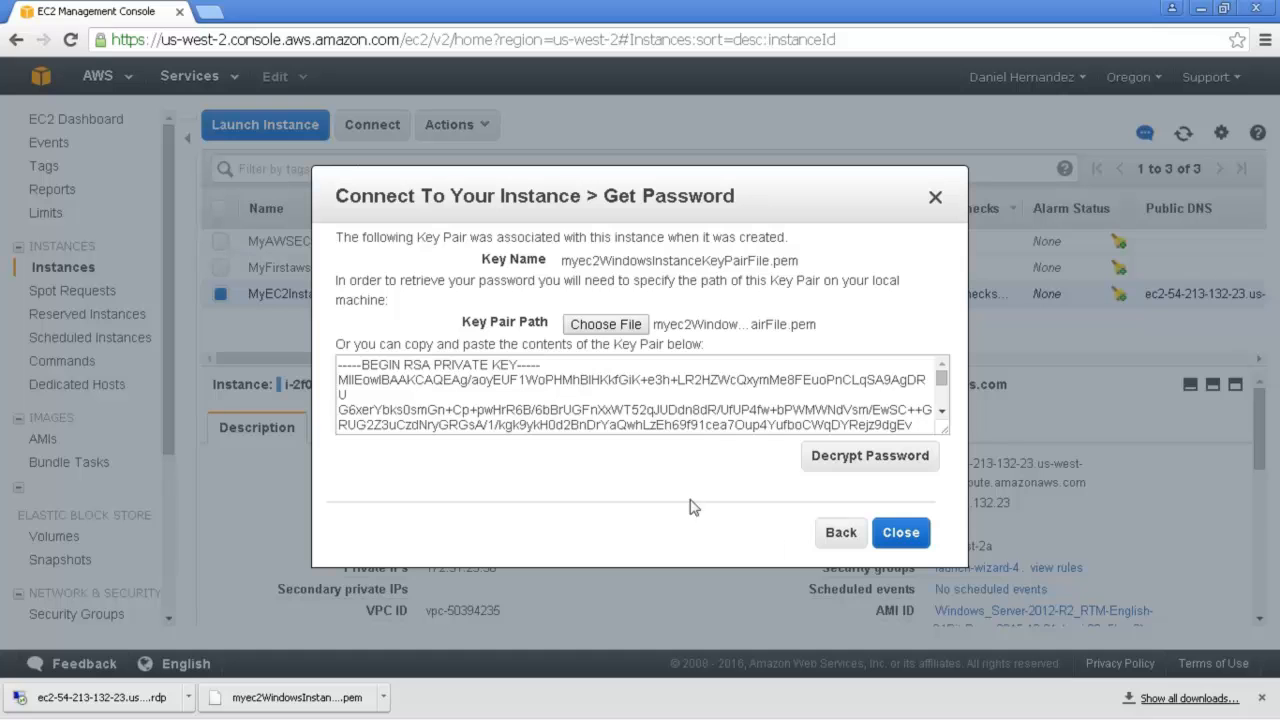
{"action": "left_click", "coordinate": [818, 458]}
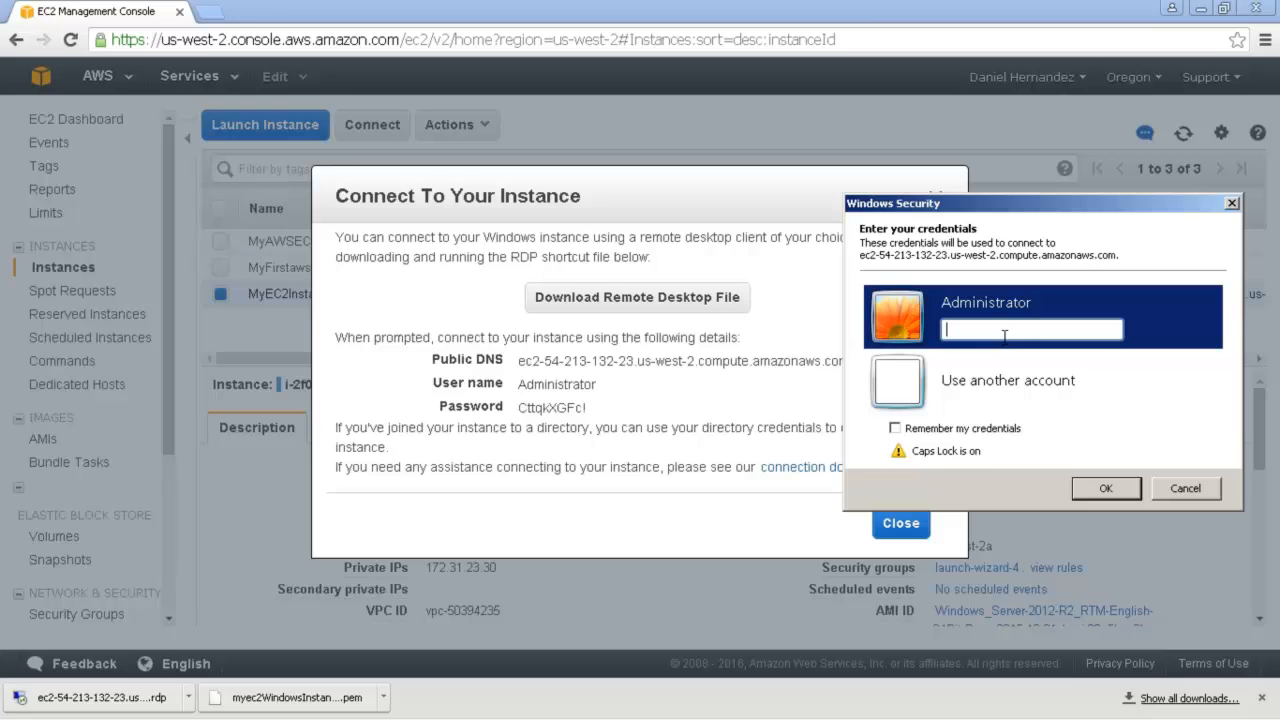
- Enter the decrypted Administrator password, submit it, and accept the certificate warning to connect
{"action": "key", "text": "Caps_Lock"}
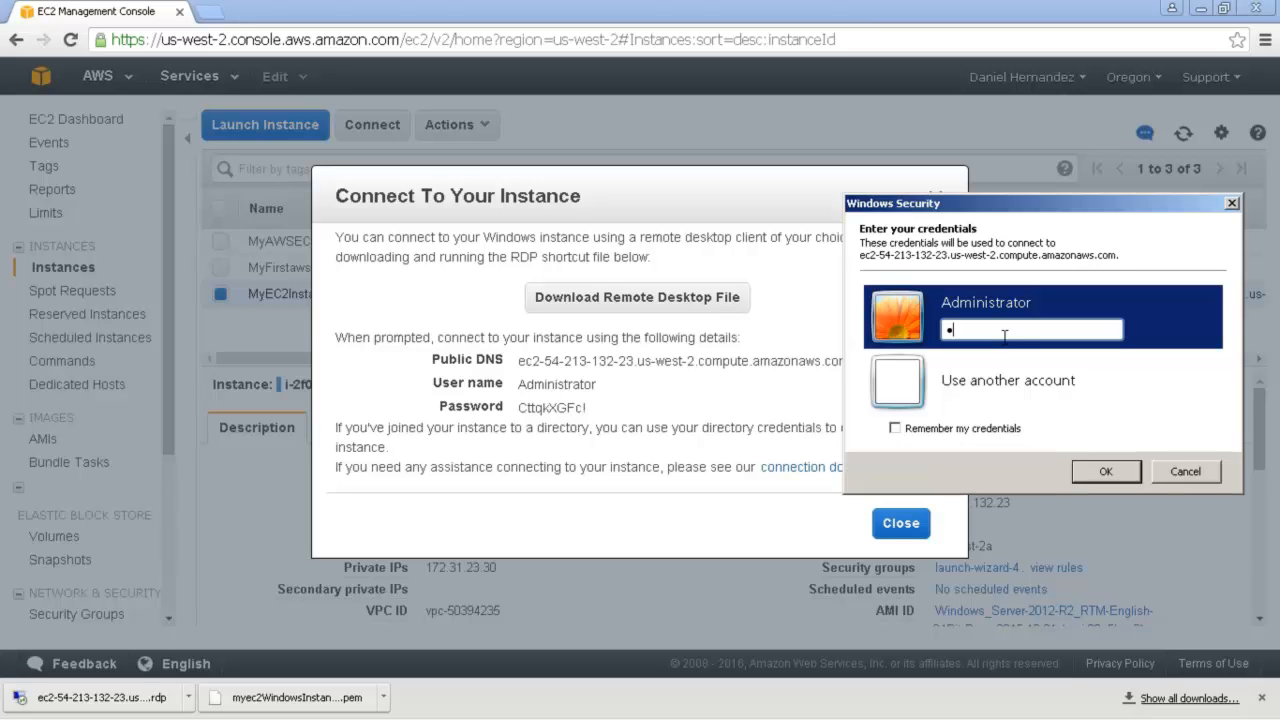
{"action": "key", "text": "Caps_Lock"}
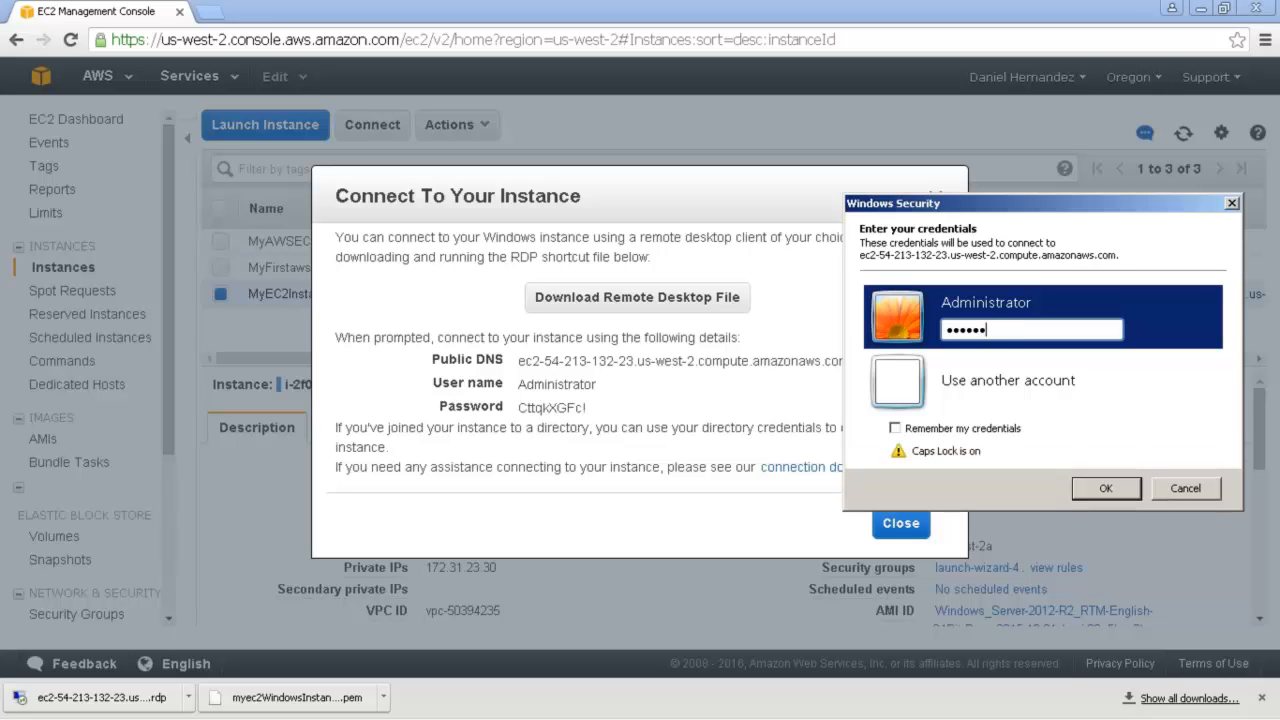
{"action": "key", "text": "Caps_Lock"}
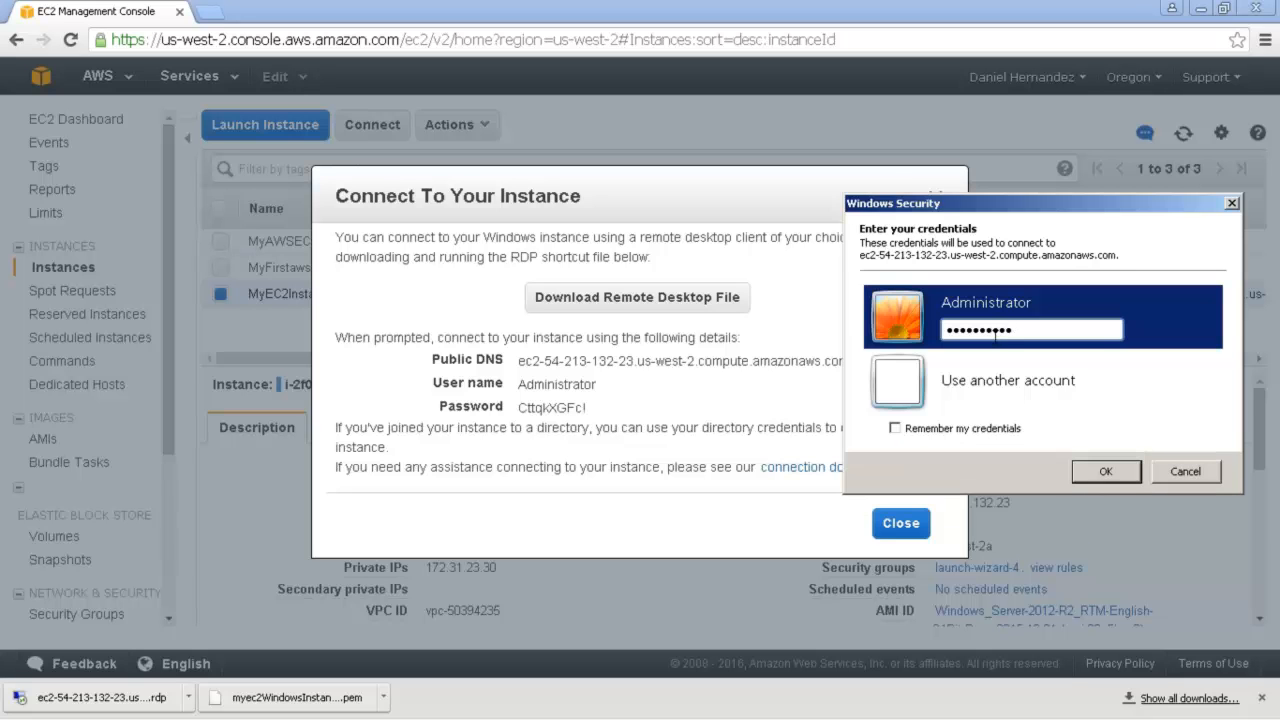
{"action": "left_click", "coordinate": [1090, 468]}
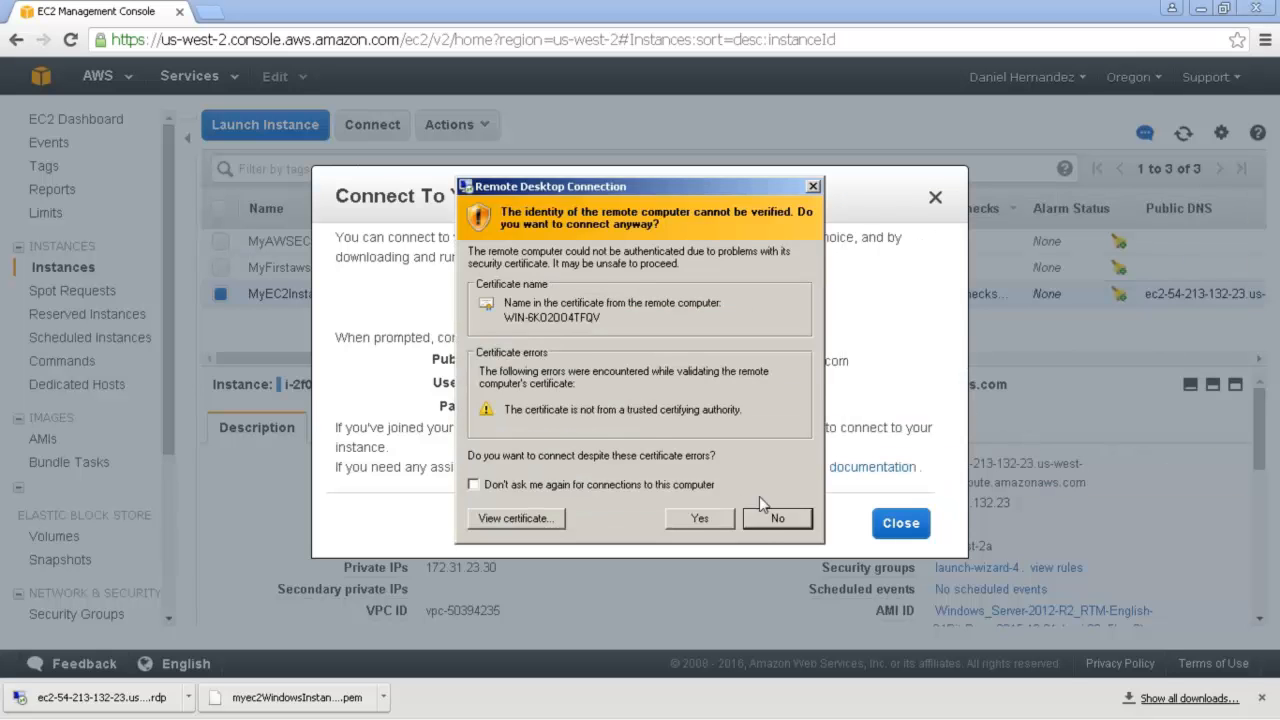
{"action": "left_click", "coordinate": [715, 518]}
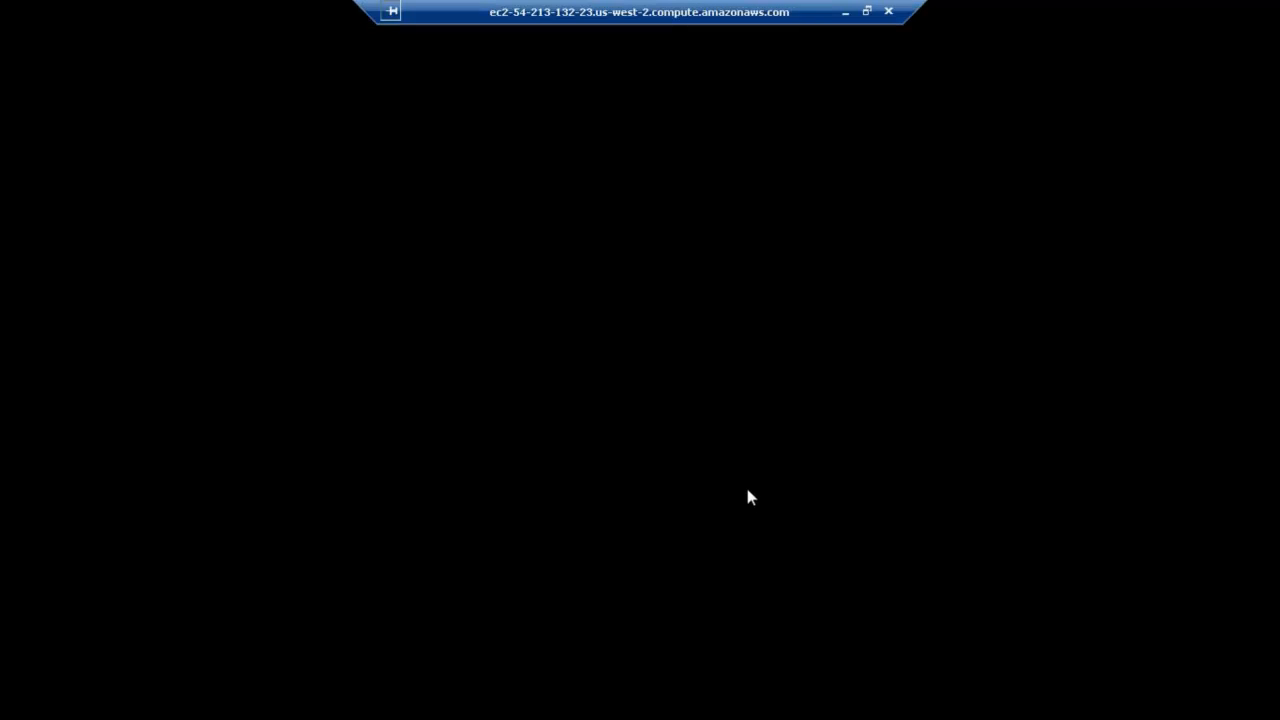